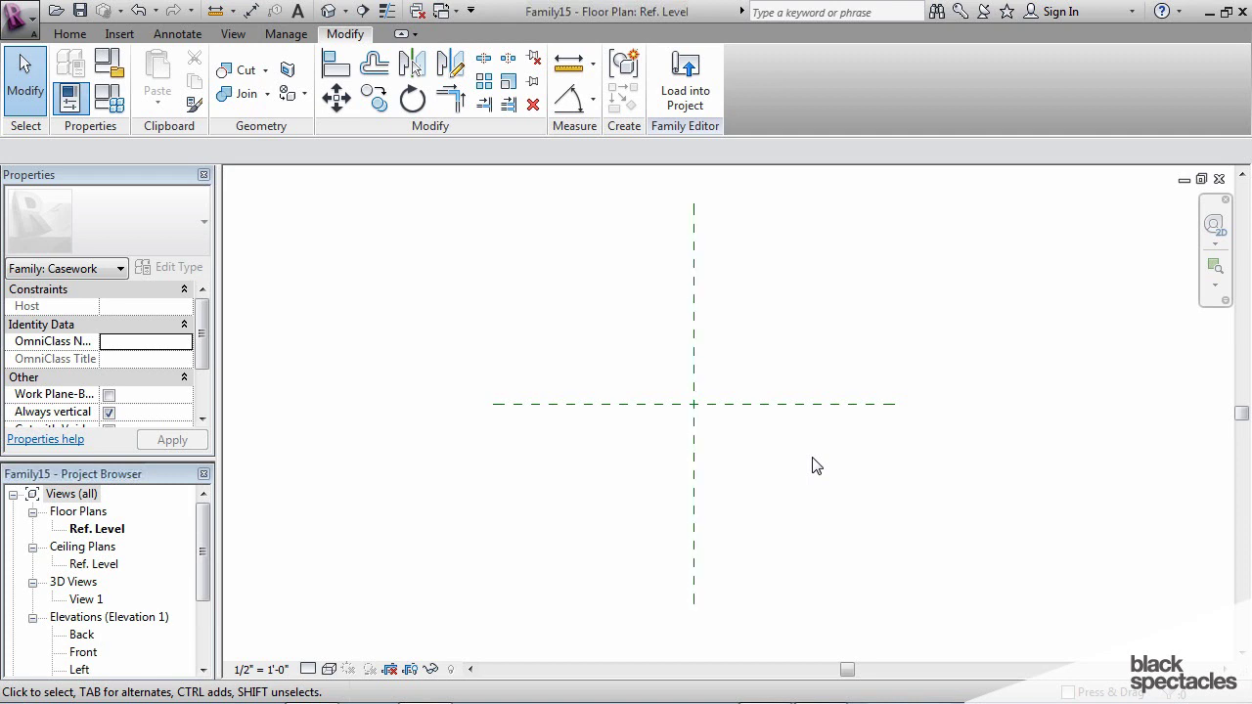
Step: Inspect the Center (Left/Right) and Center (Front/Back) reference planes in the Ref. Level plan
scroll(817, 466, down, 1)
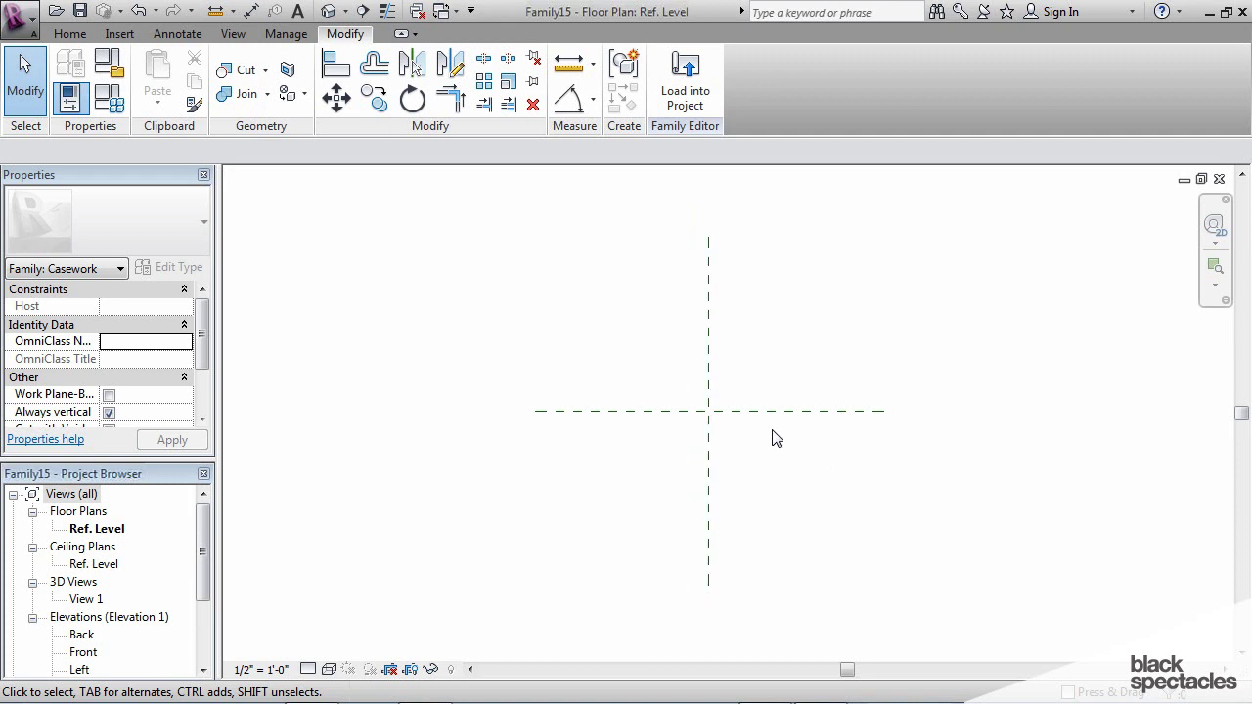
click(710, 356)
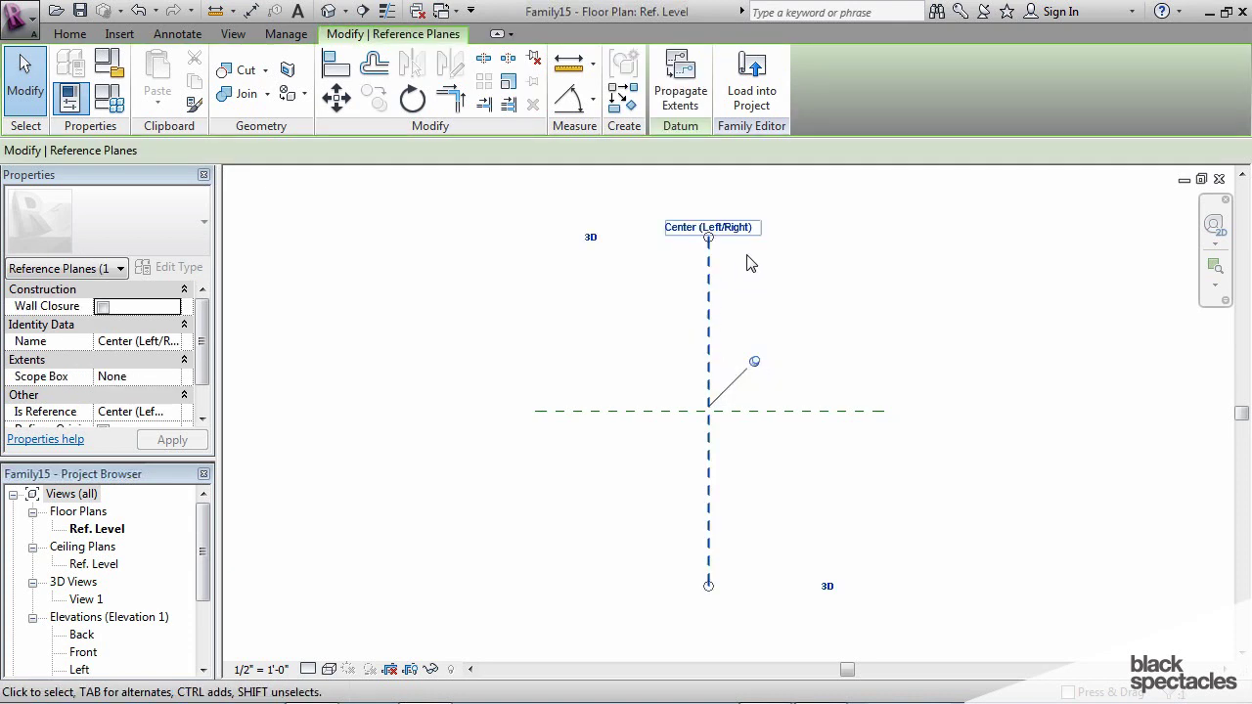
click(801, 410)
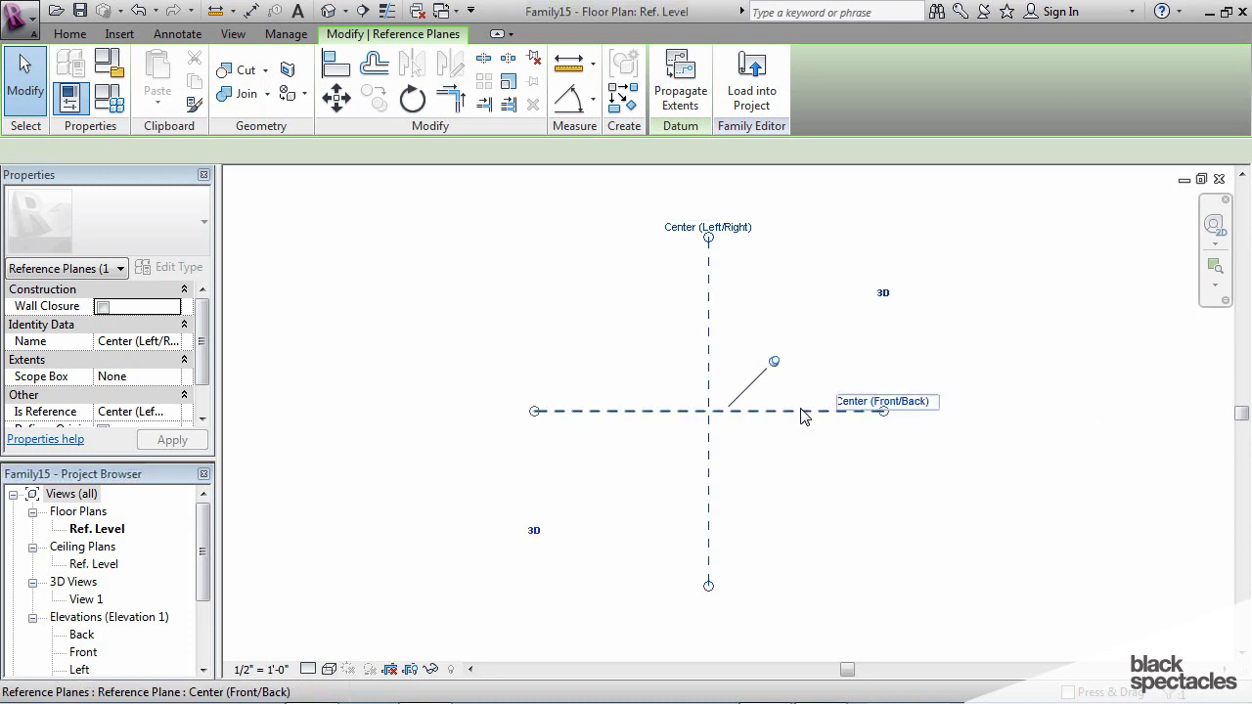
click(905, 459)
scroll(905, 459, down, 1)
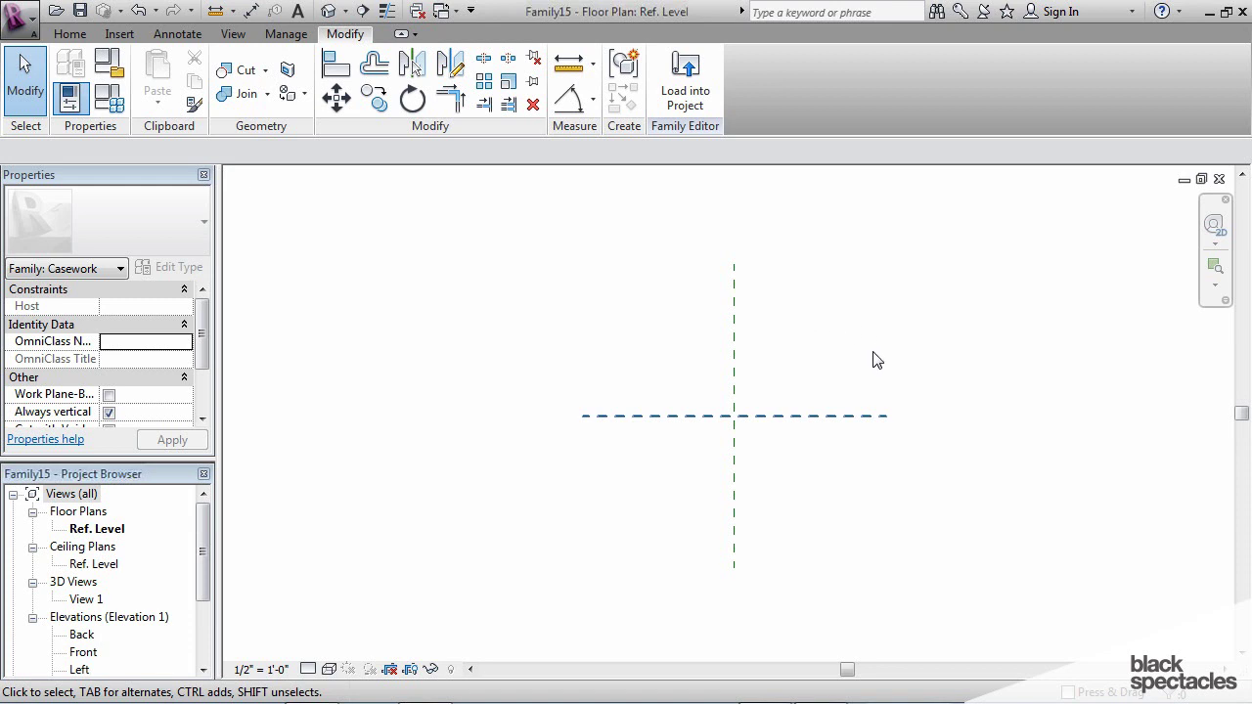
click(69, 33)
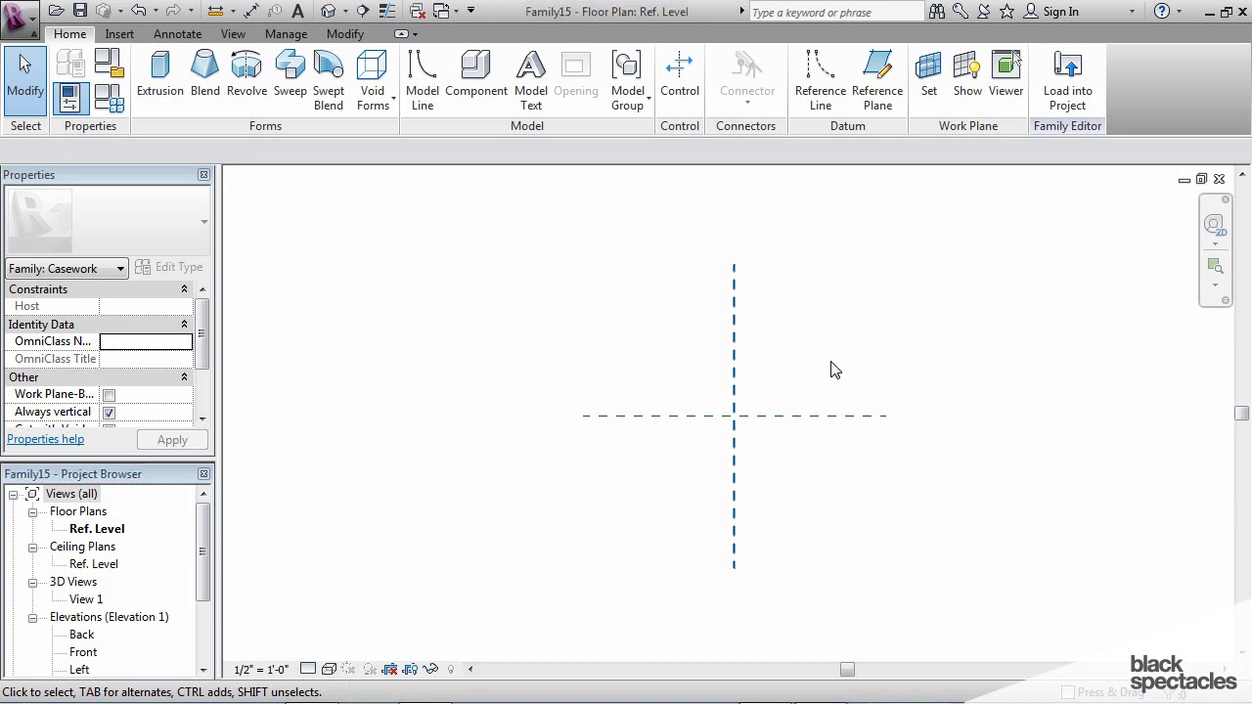
Step: Draw vertical reference planes to the right and left of centre
click(876, 83)
click(733, 264)
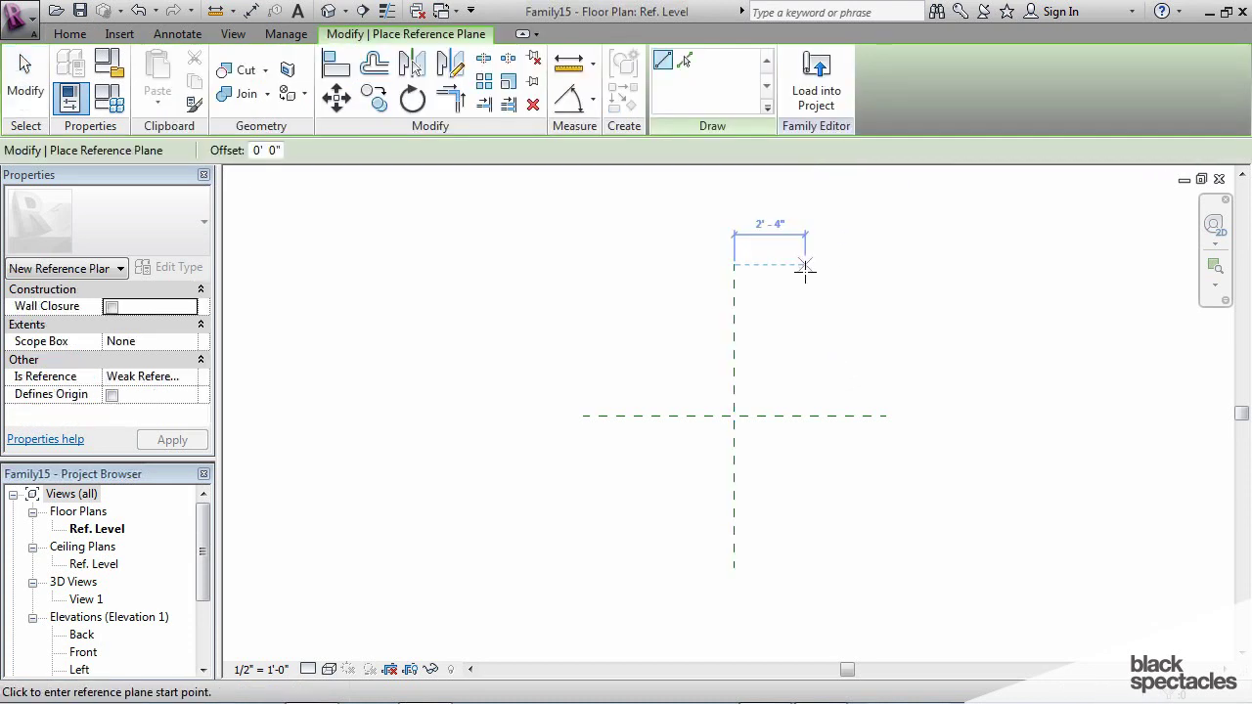
click(828, 265)
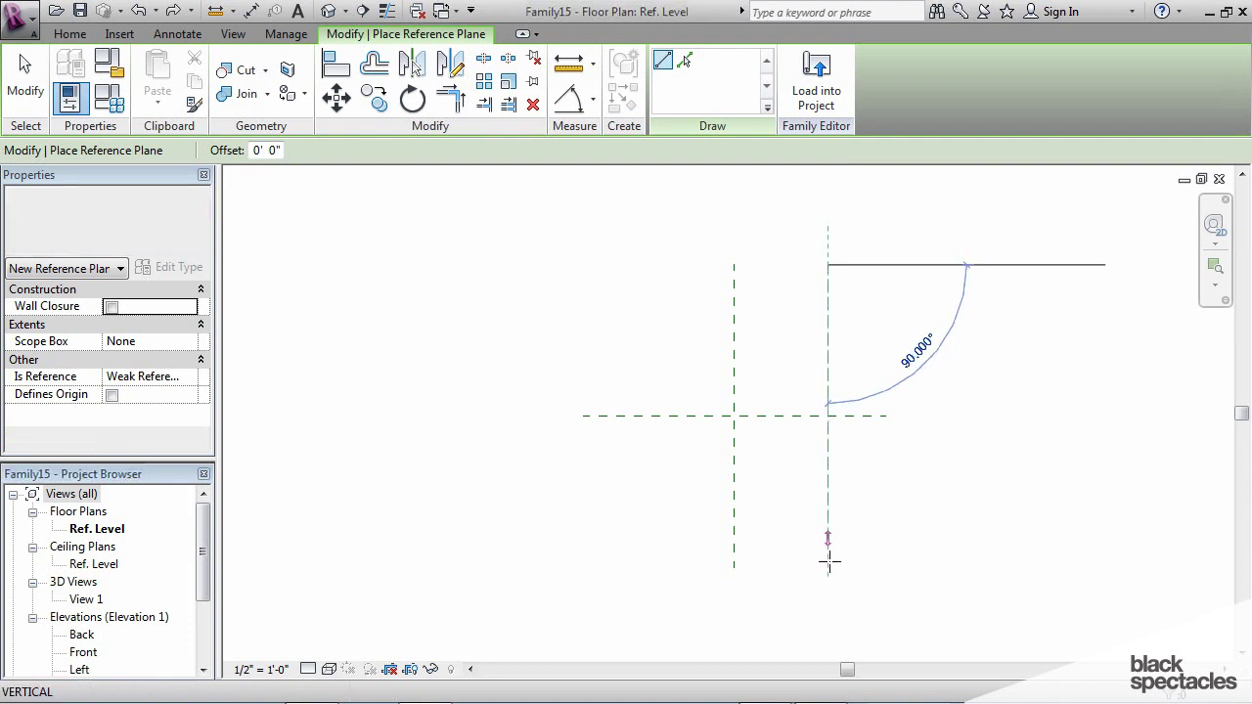
click(827, 563)
click(633, 265)
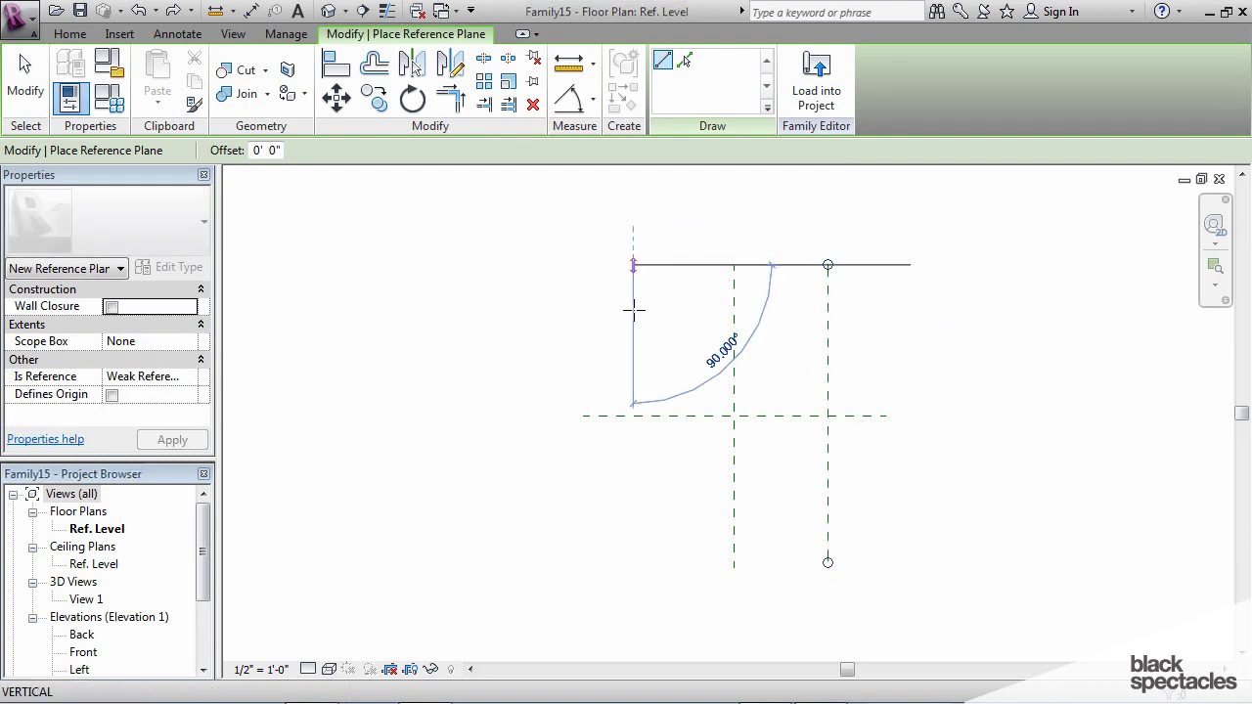
click(648, 561)
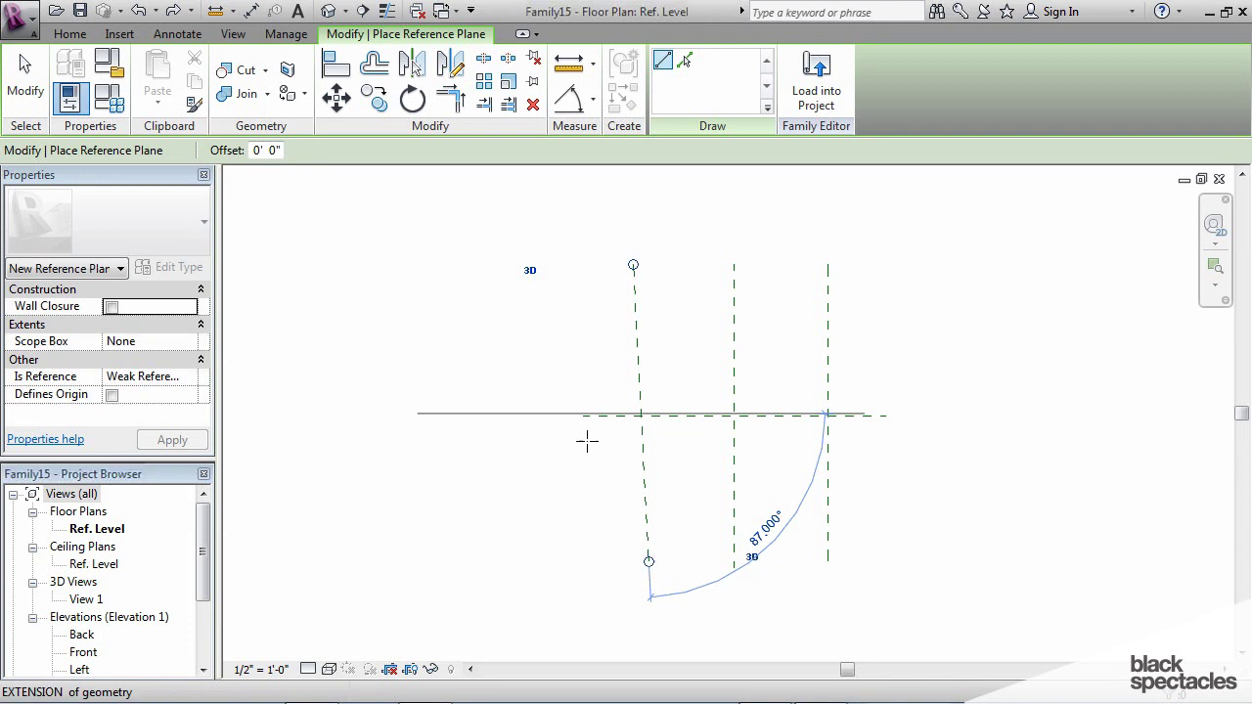
Step: Draw horizontal reference planes below and above centre
click(582, 495)
click(885, 495)
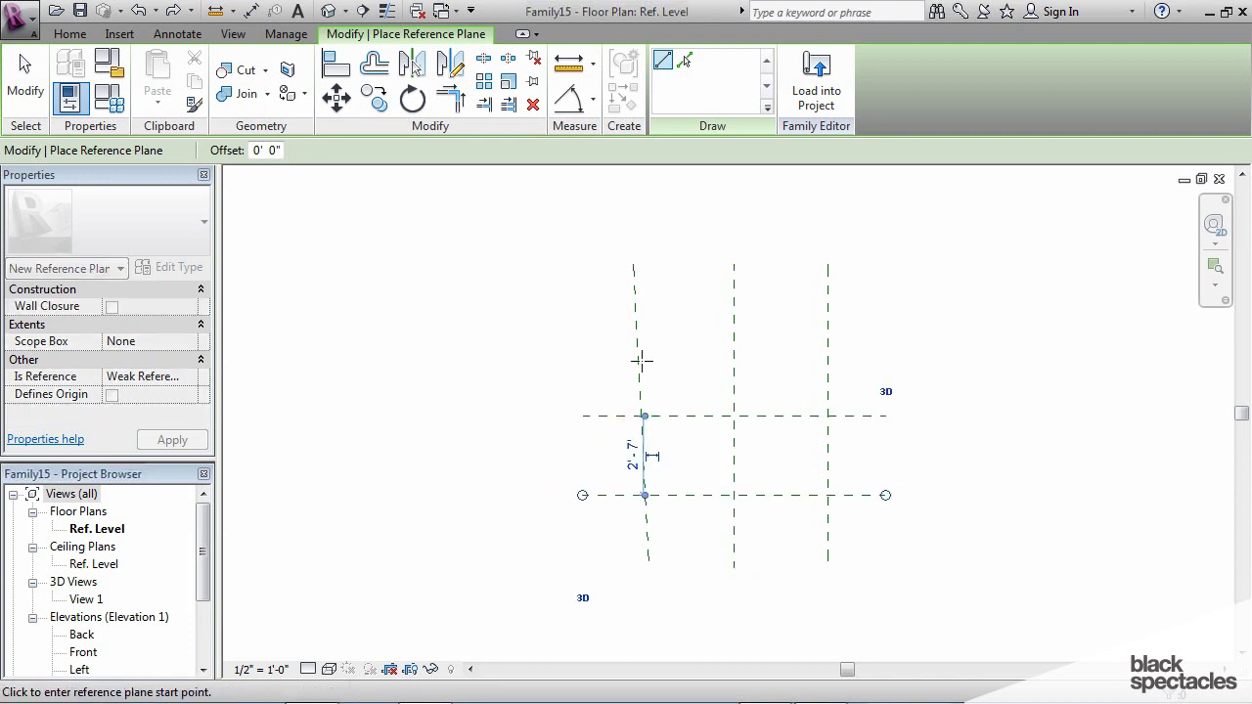
click(582, 328)
click(880, 327)
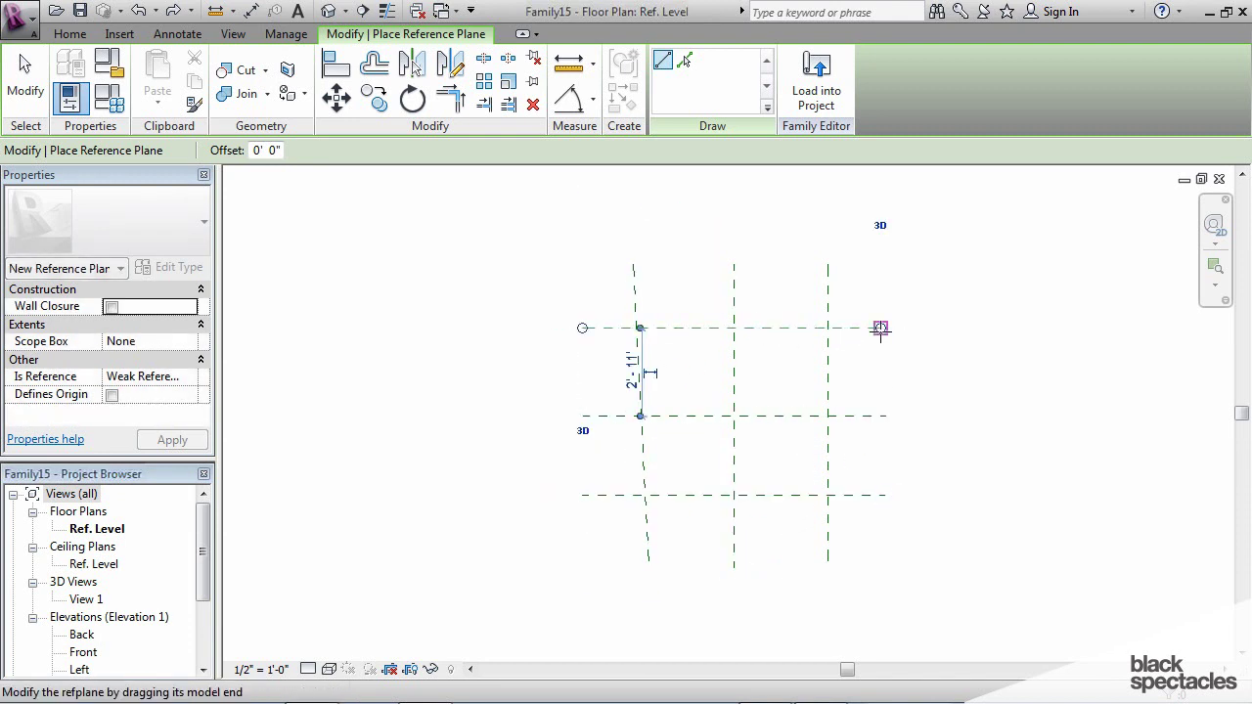
key(Escape)
key(Escape)
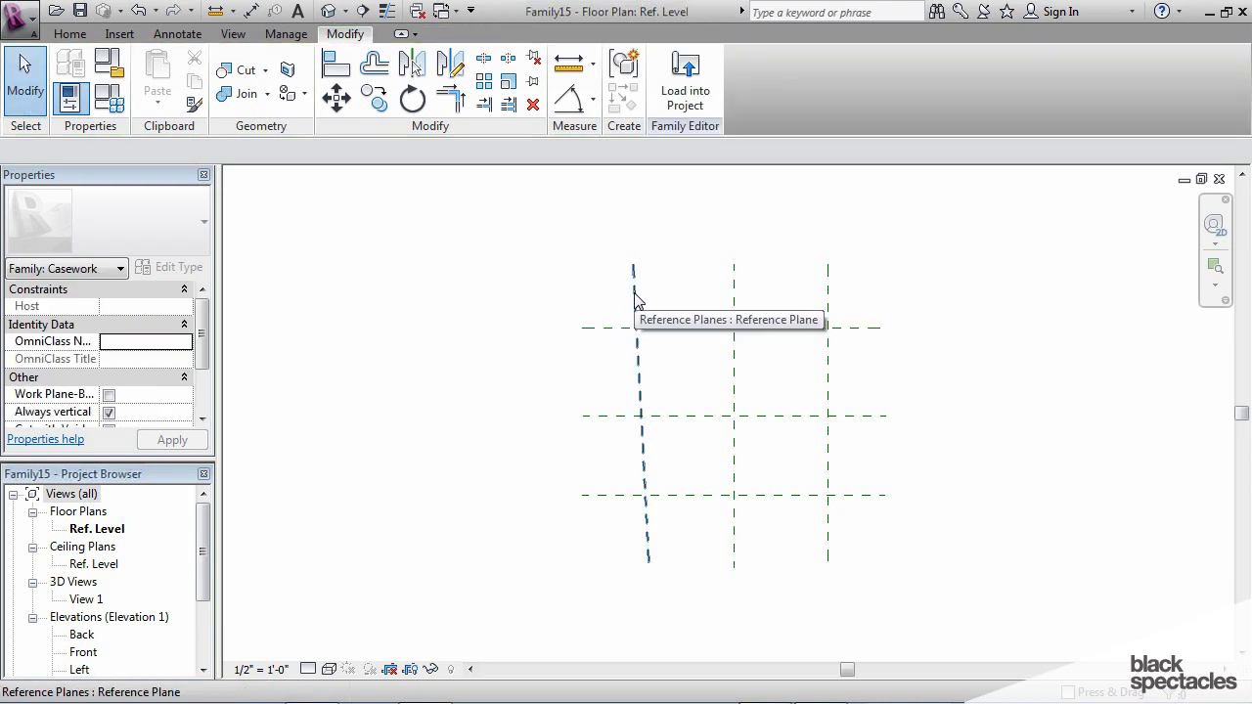
Step: Delete the slanted left reference plane
click(634, 293)
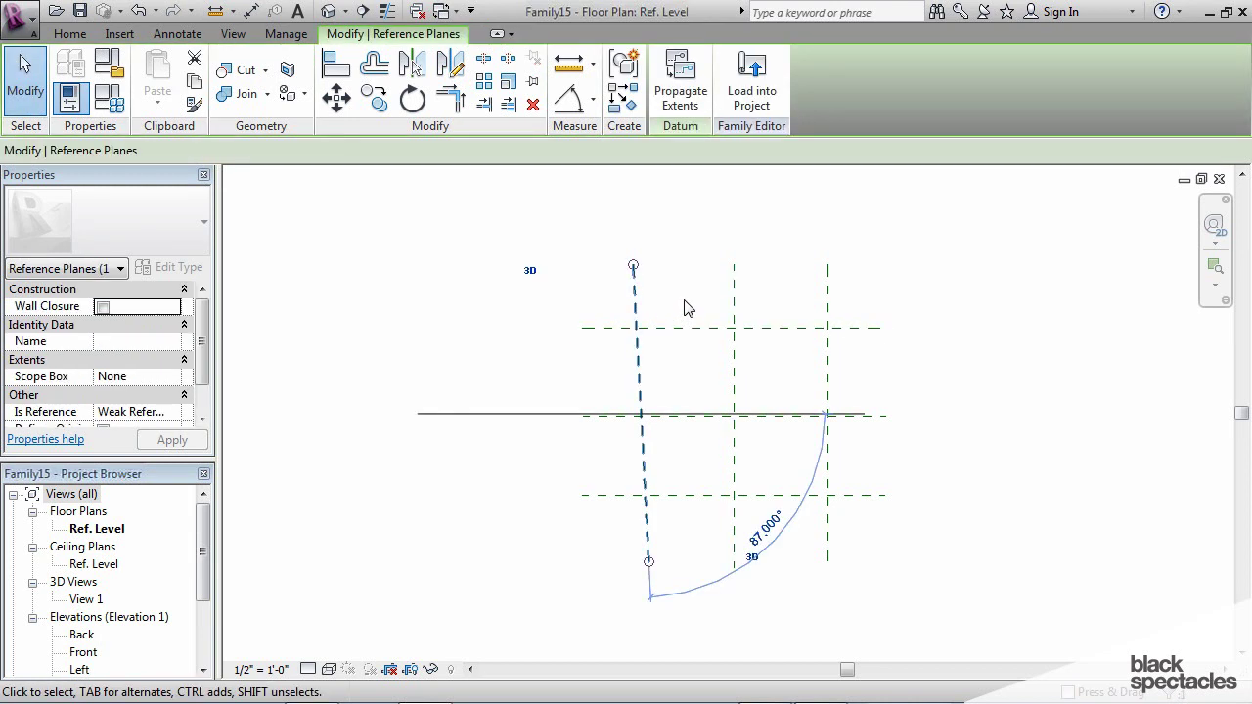
right_click(640, 456)
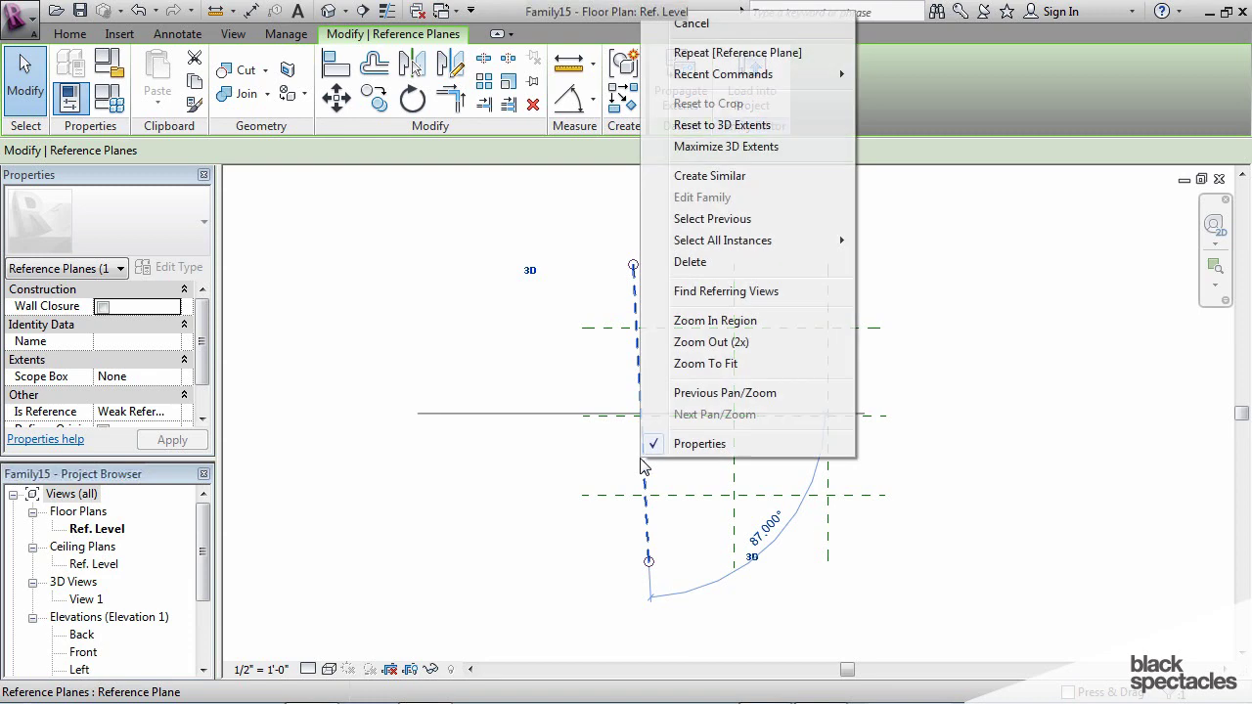
click(725, 272)
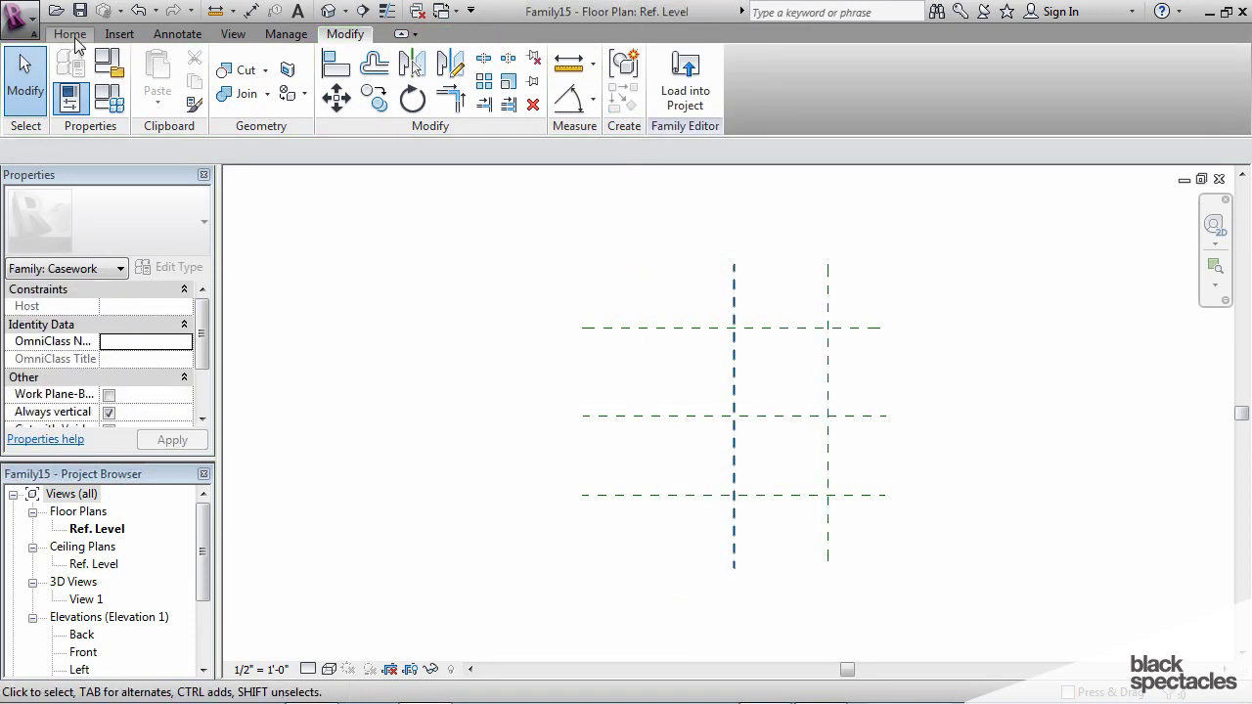
Step: Draw a straight vertical reference plane 3'-0" left of centre
click(70, 34)
click(877, 73)
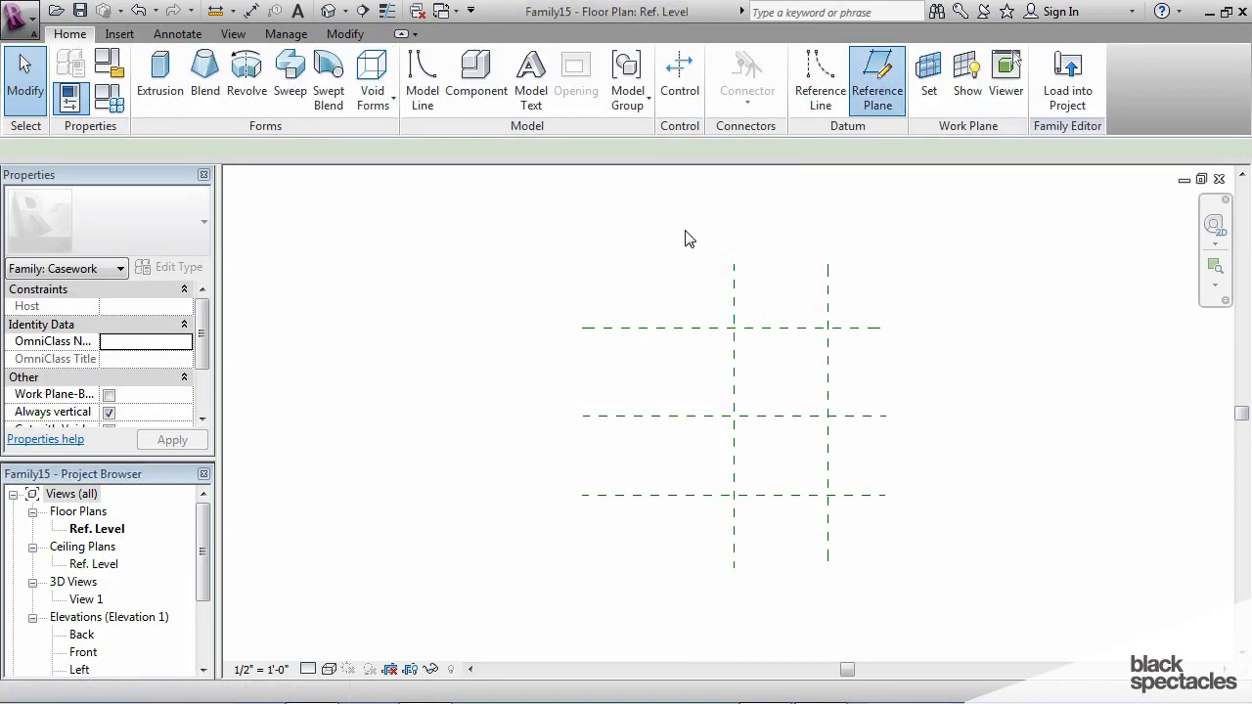
click(642, 266)
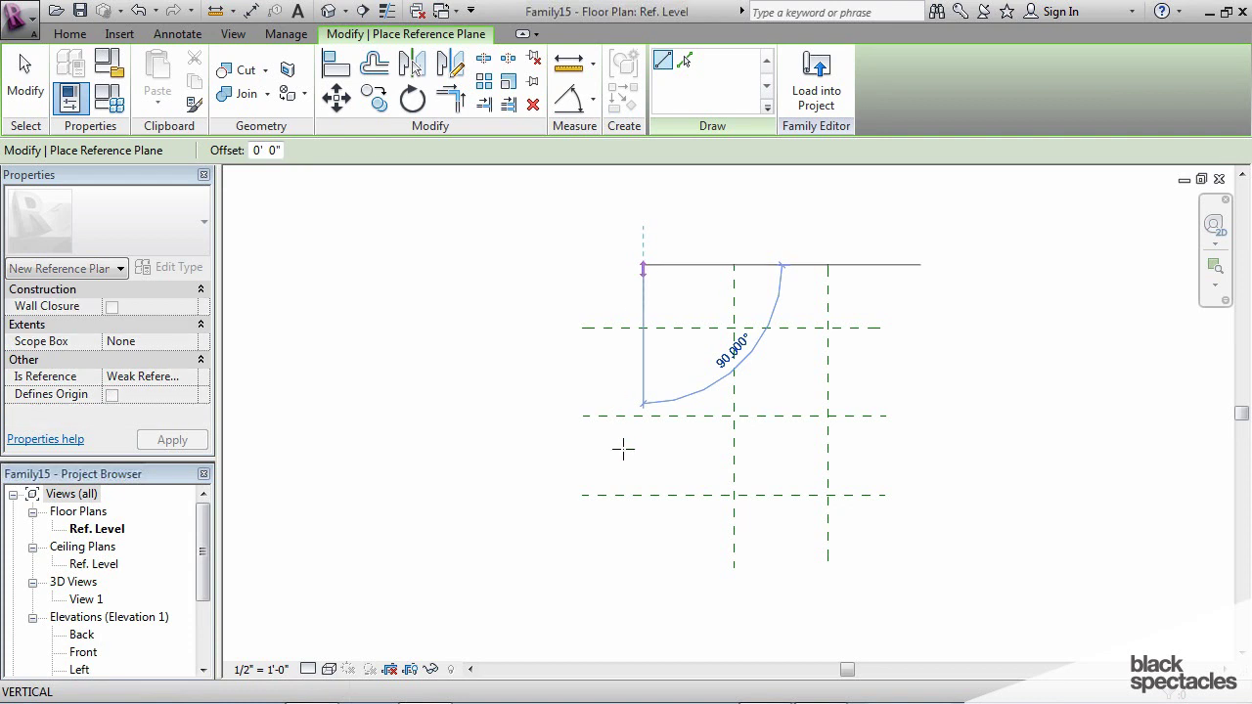
click(641, 568)
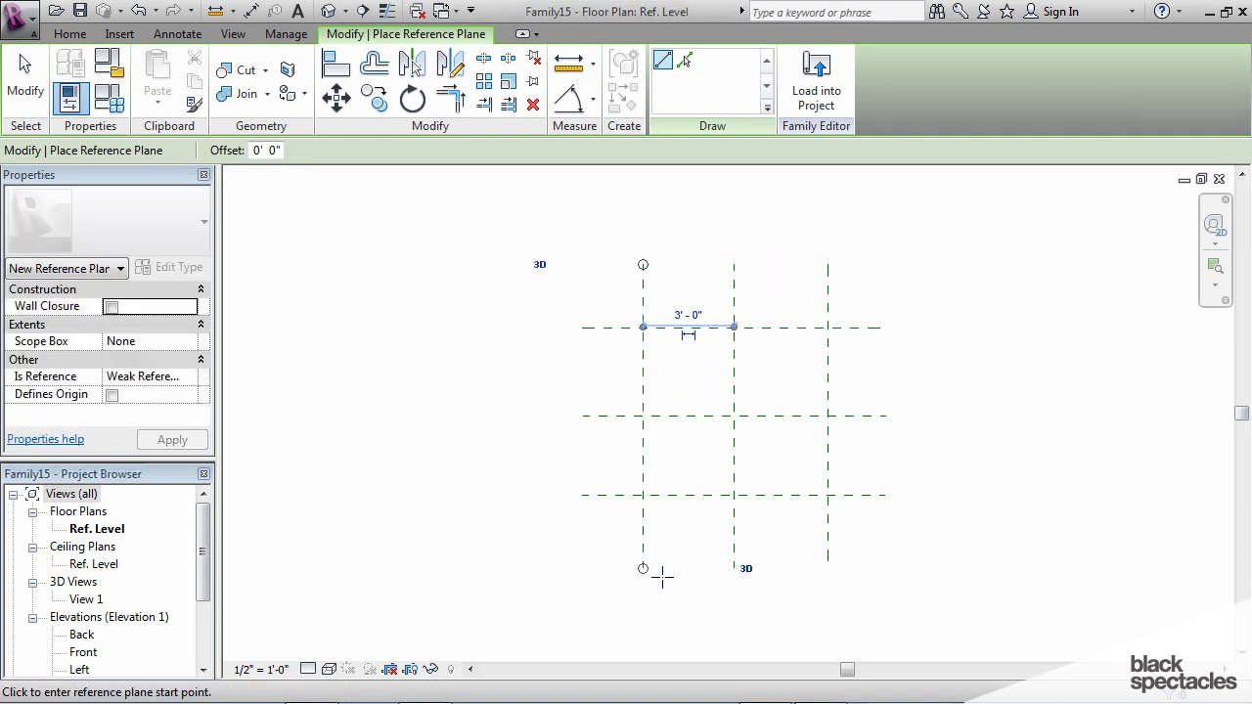
key(Escape)
key(Escape)
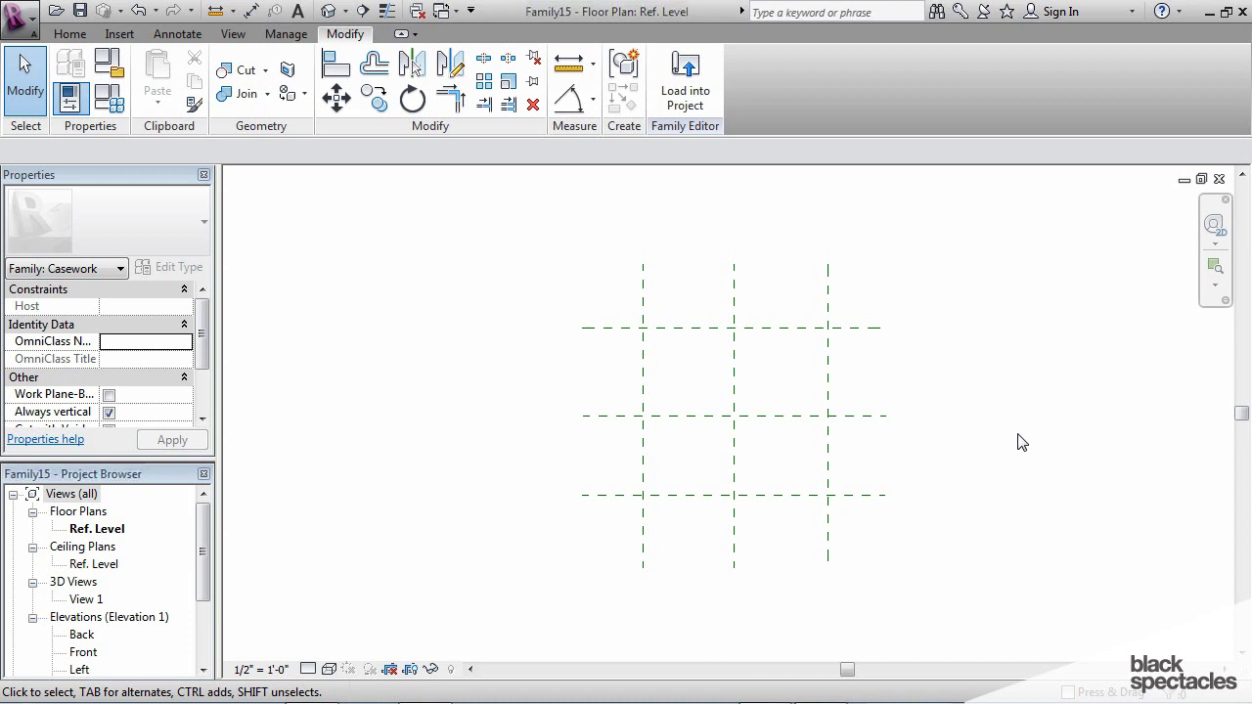
click(804, 496)
click(780, 330)
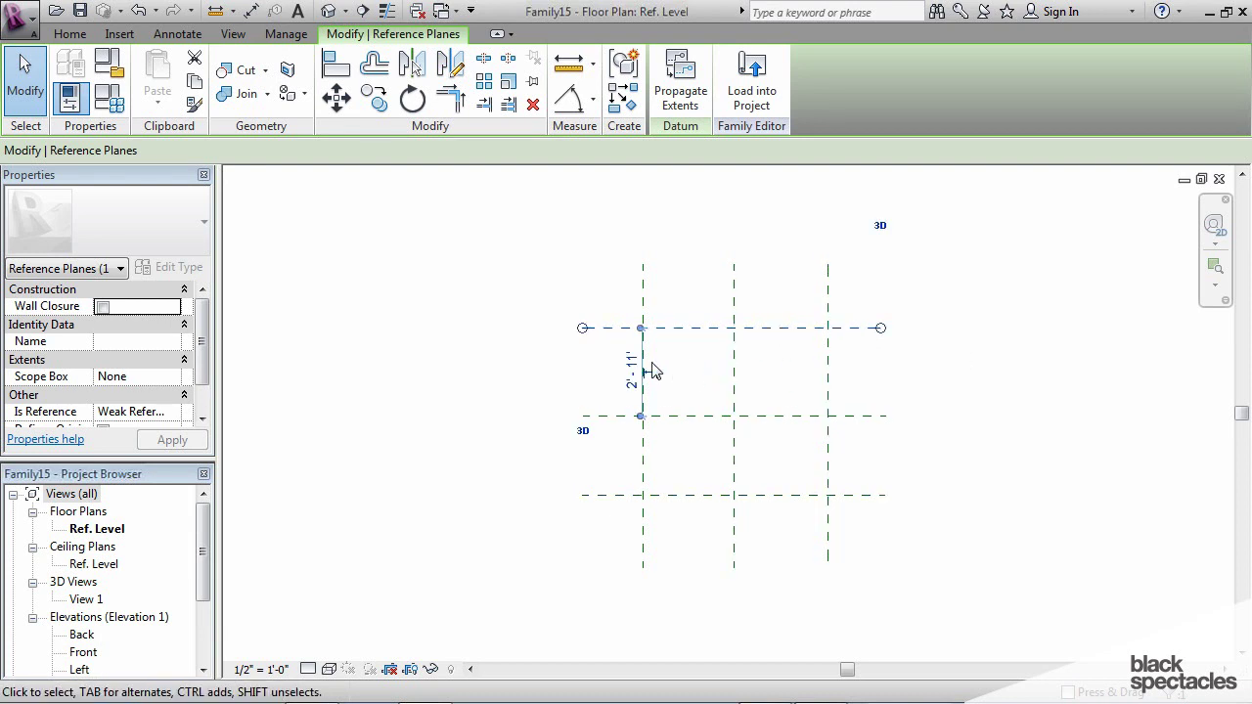
click(799, 400)
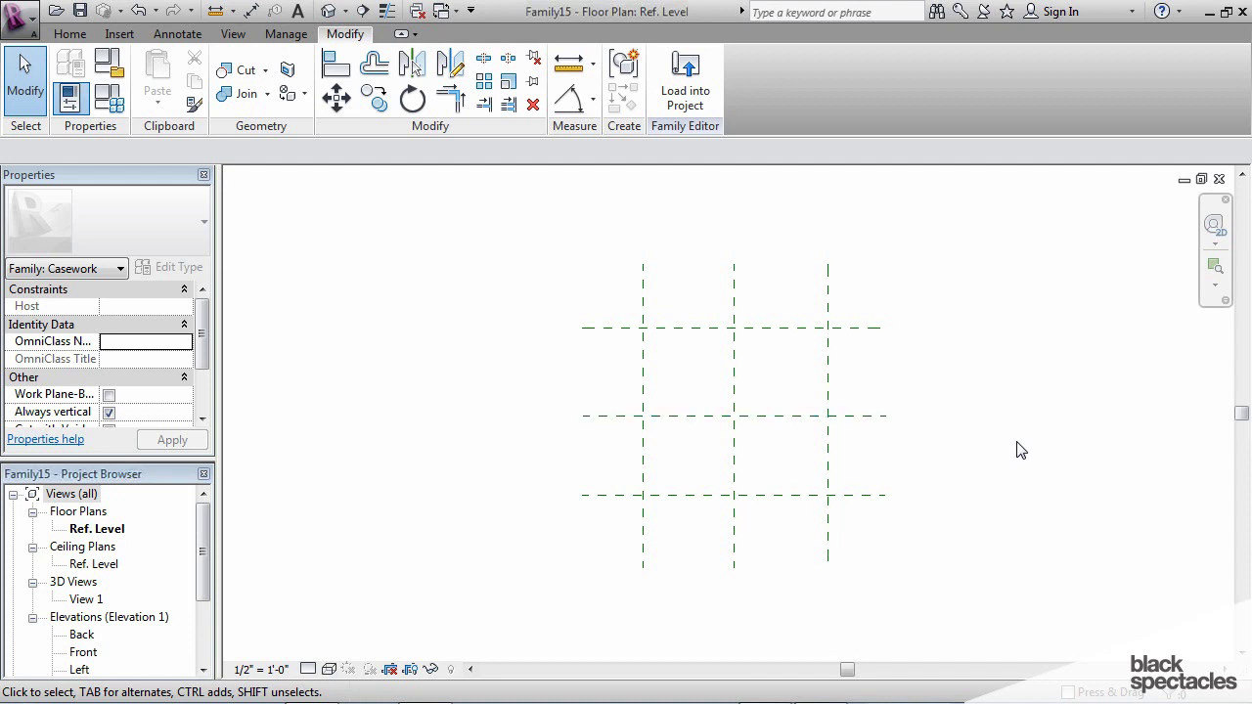
scroll(1017, 450, up, 1)
click(846, 504)
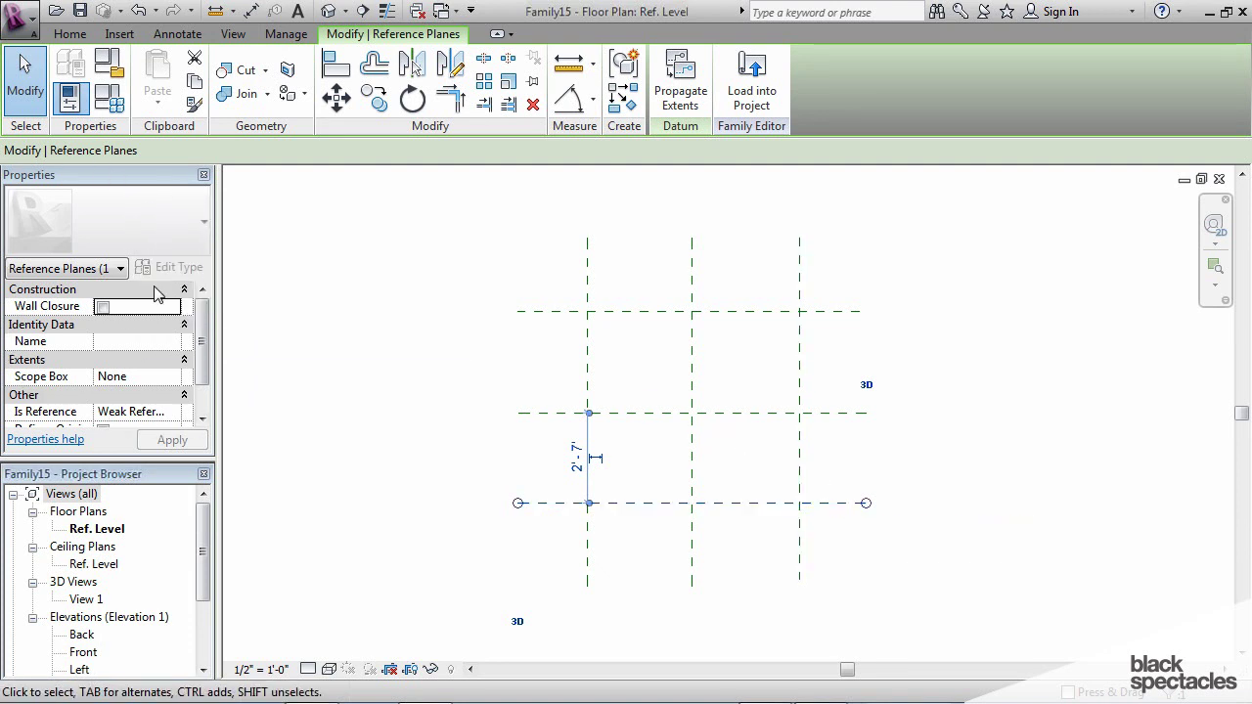
Step: Name the bottom reference plane Front and the top one Back
click(114, 341)
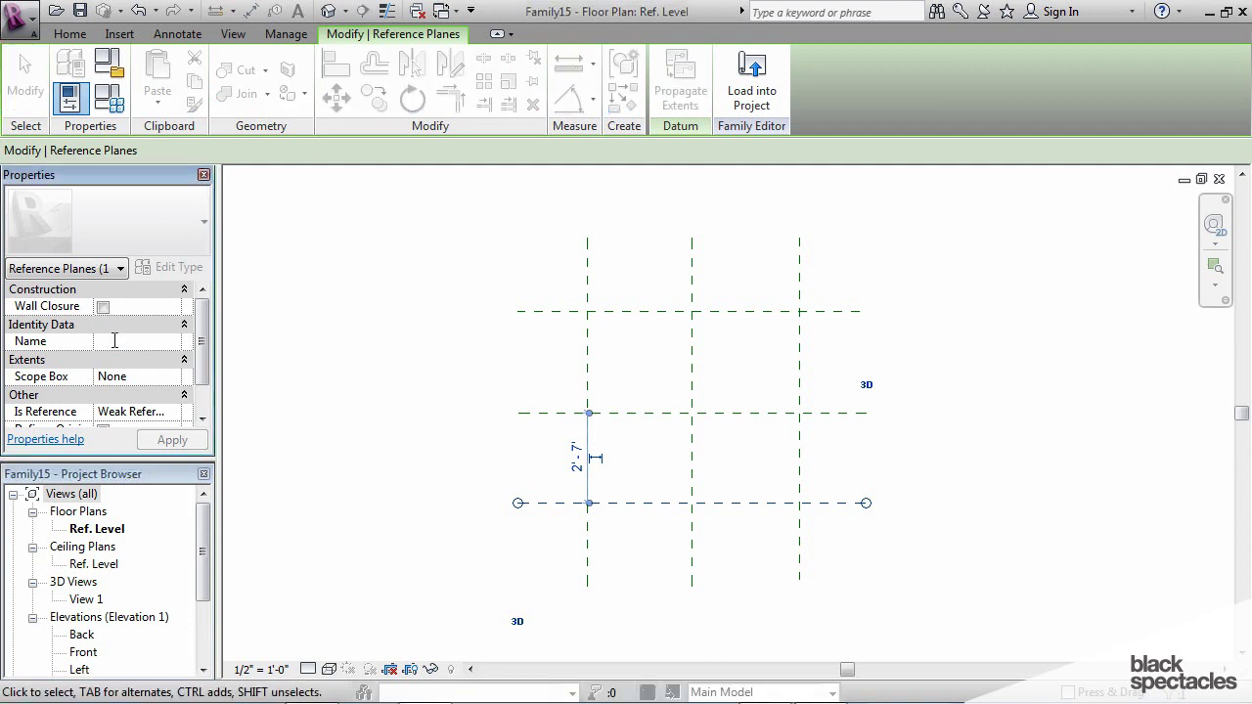
text(Front)
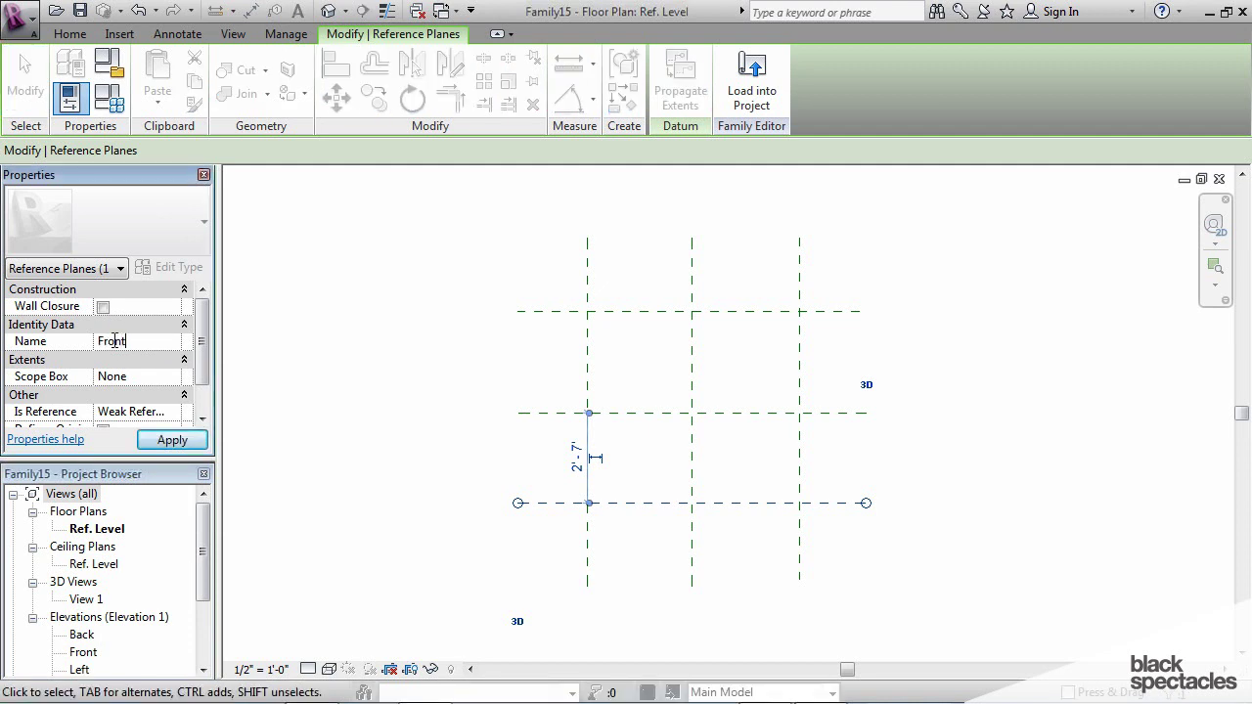
click(172, 440)
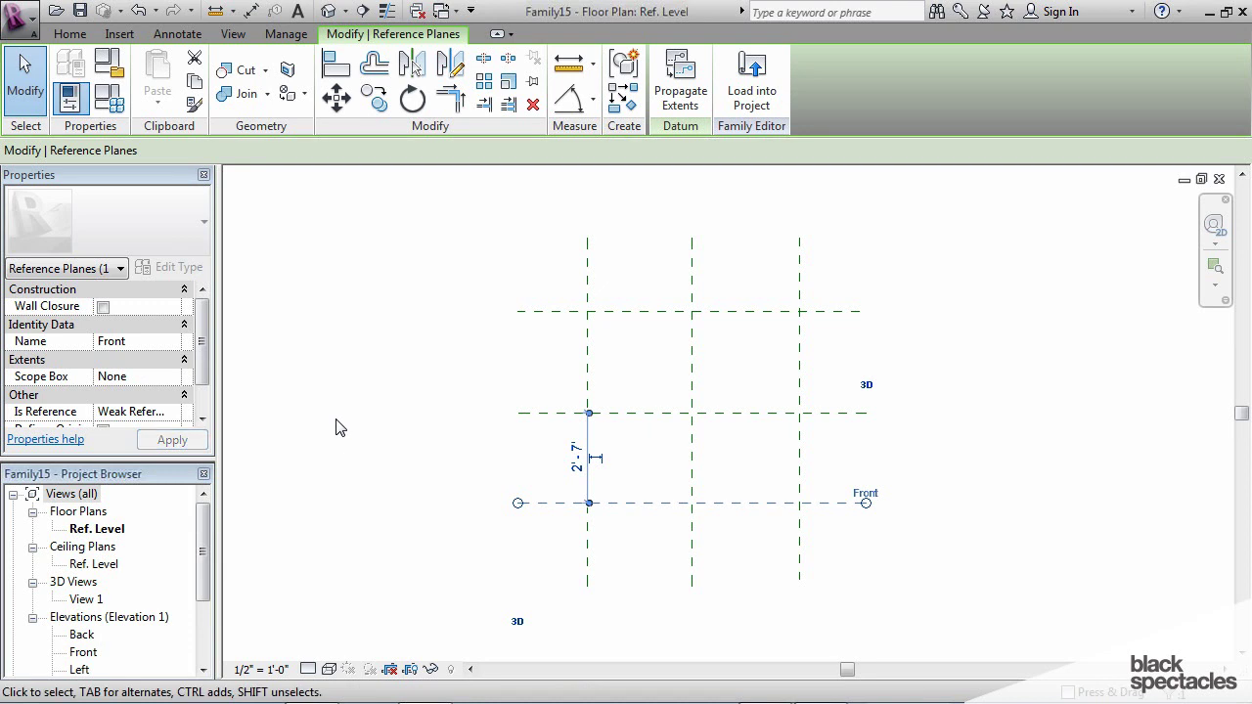
click(335, 427)
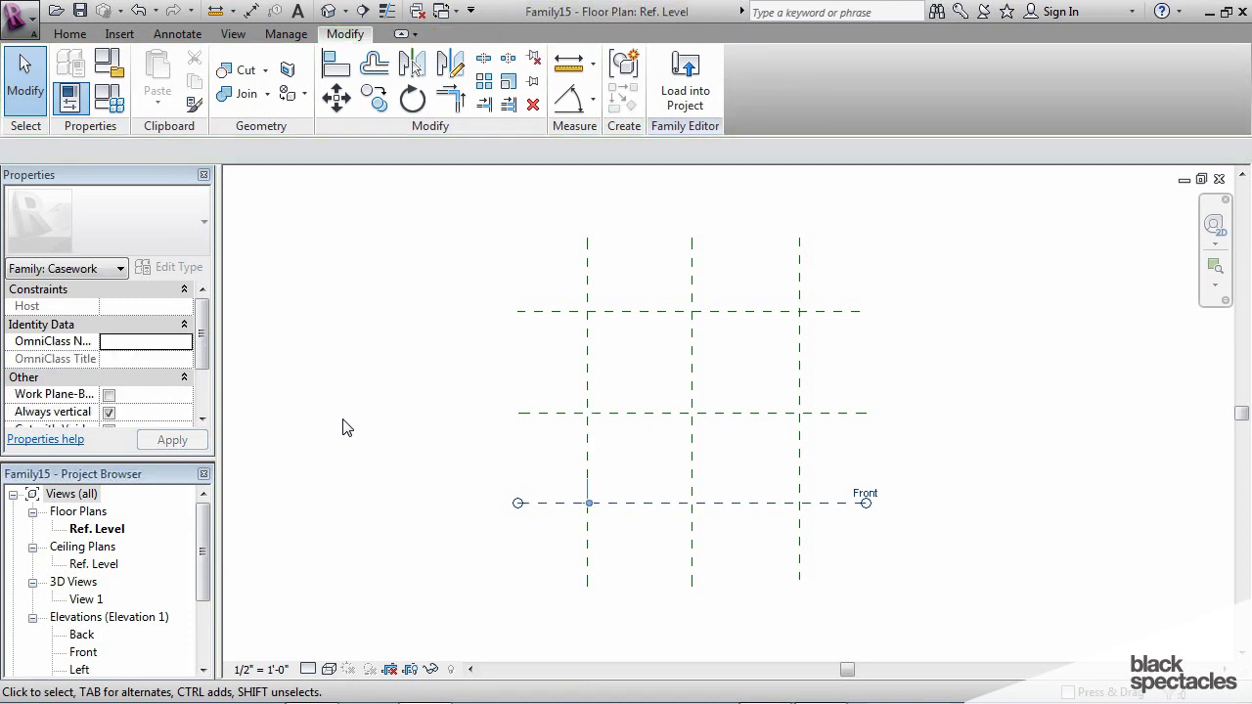
click(830, 507)
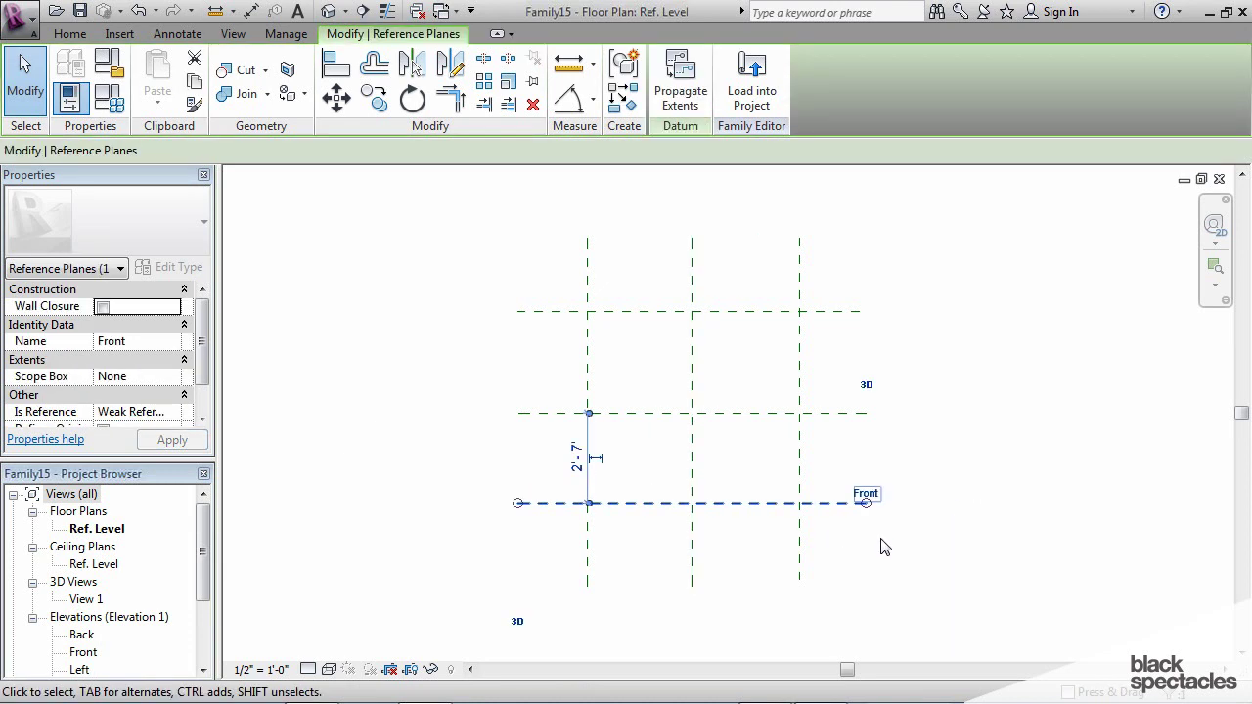
click(909, 519)
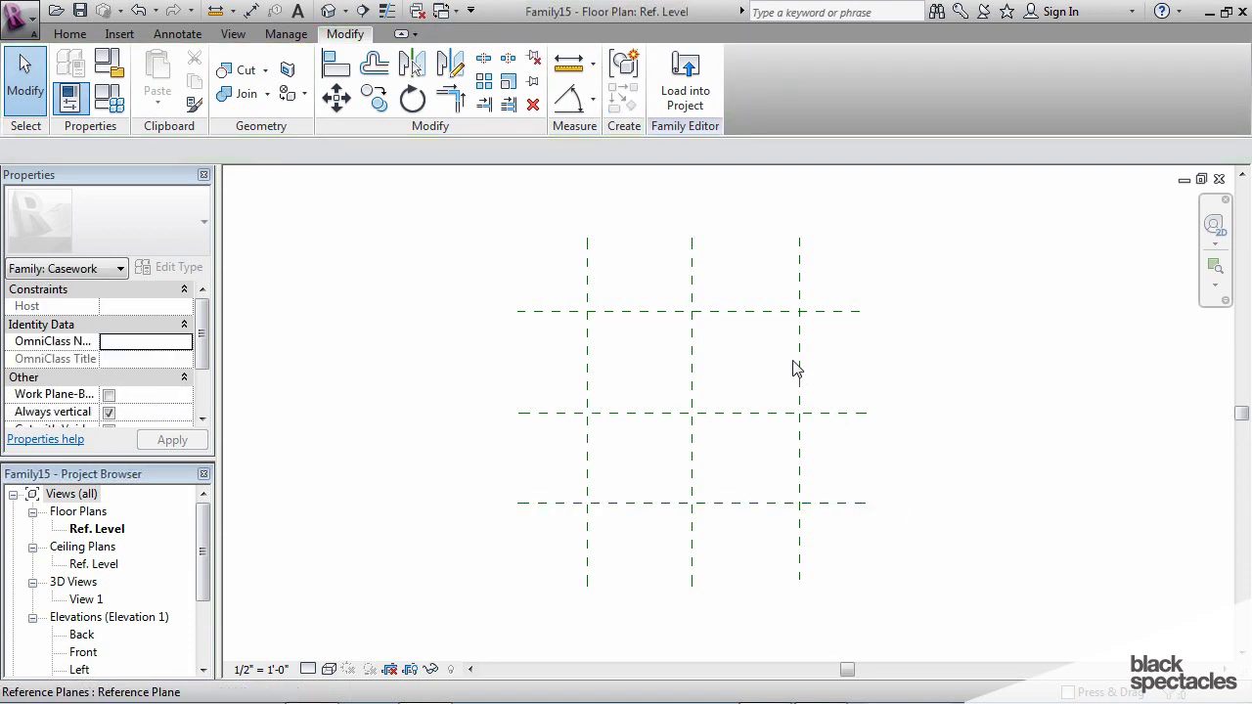
click(760, 314)
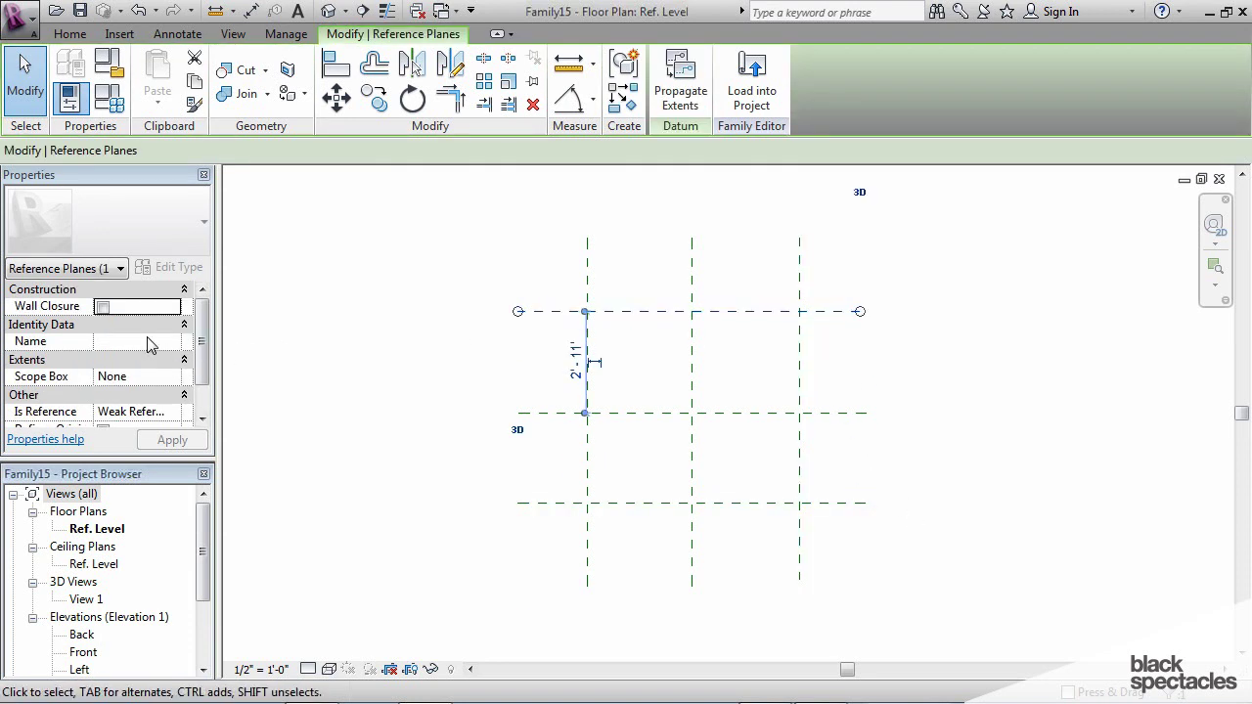
click(149, 343)
text(Back)
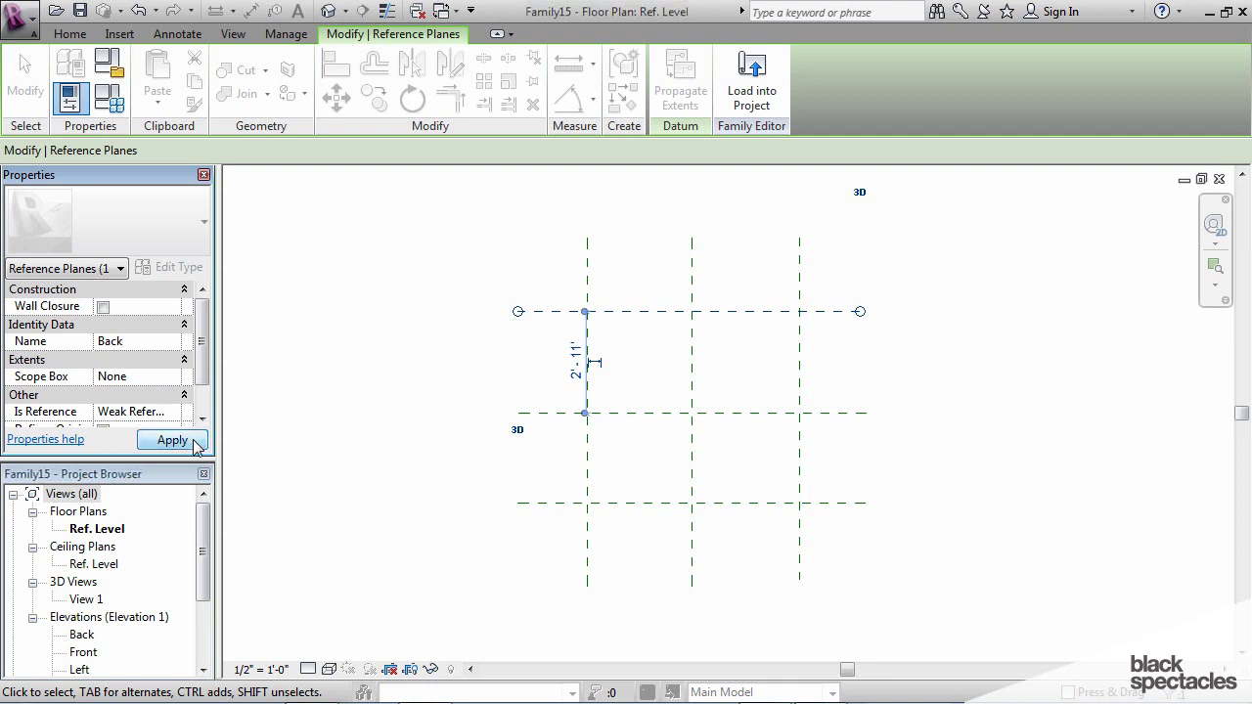
click(172, 440)
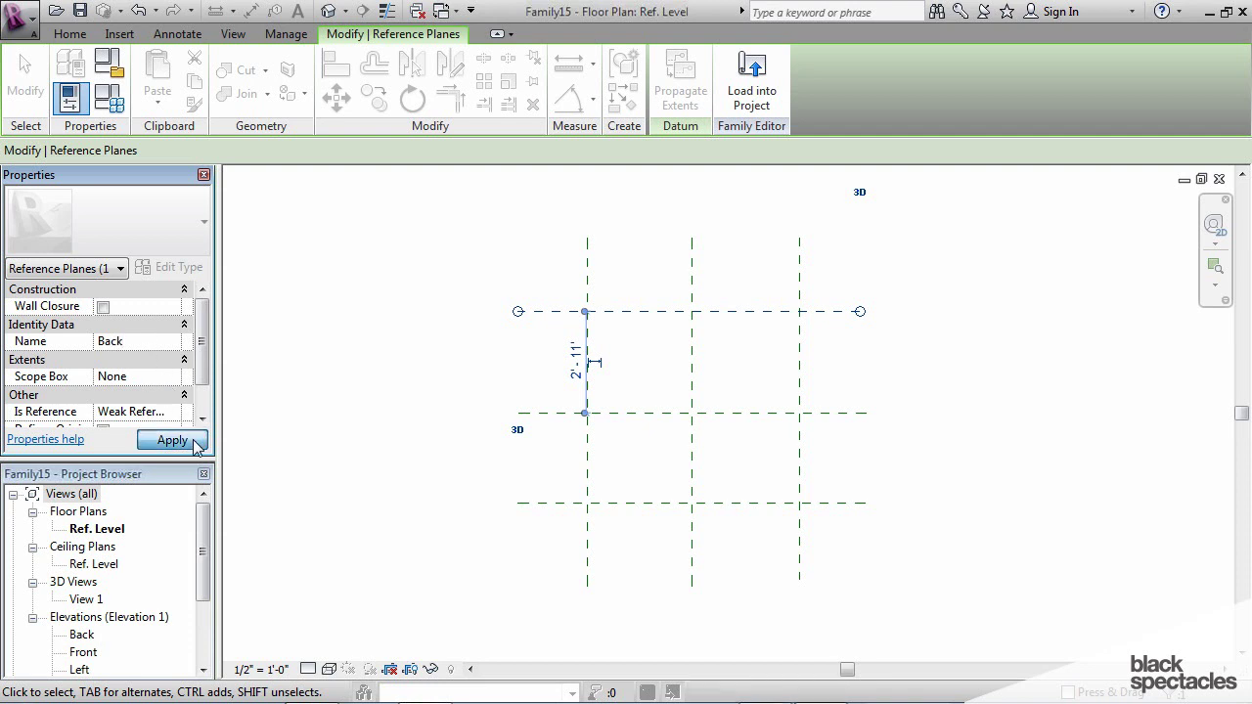
click(502, 398)
Step: Name the right vertical reference plane Right and the left one Left
click(800, 352)
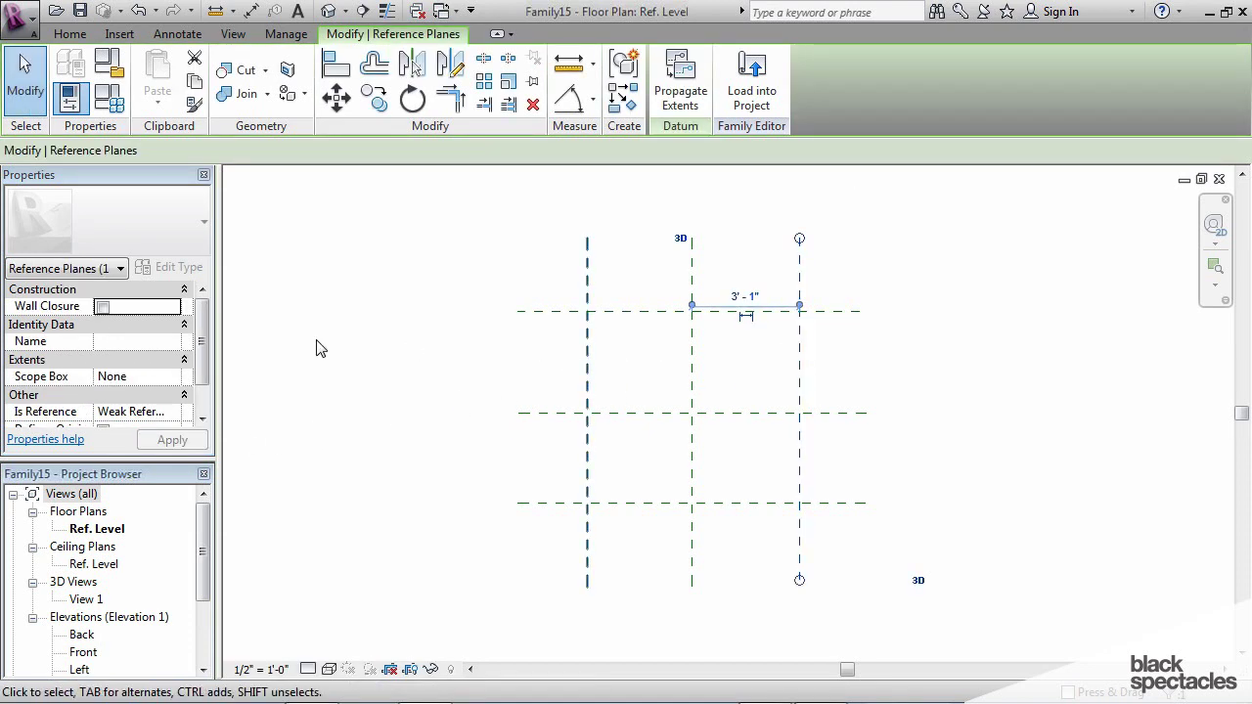
click(130, 341)
text(Right)
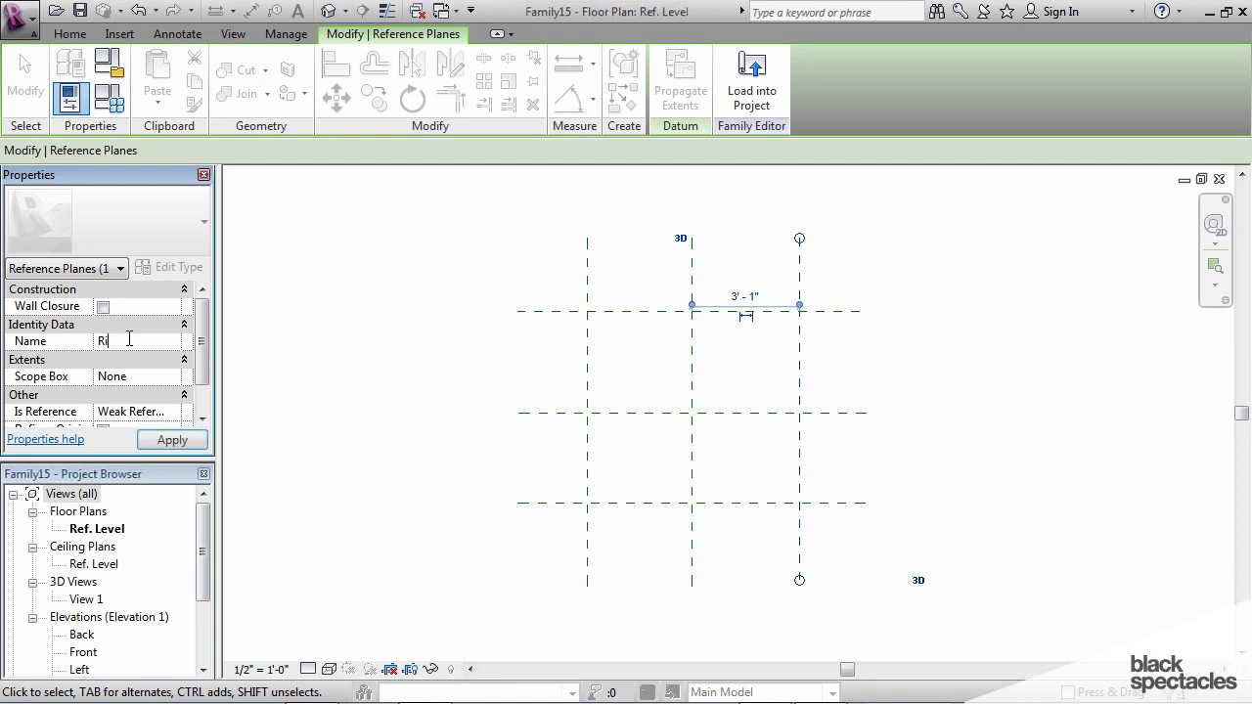
click(191, 442)
click(358, 516)
click(588, 352)
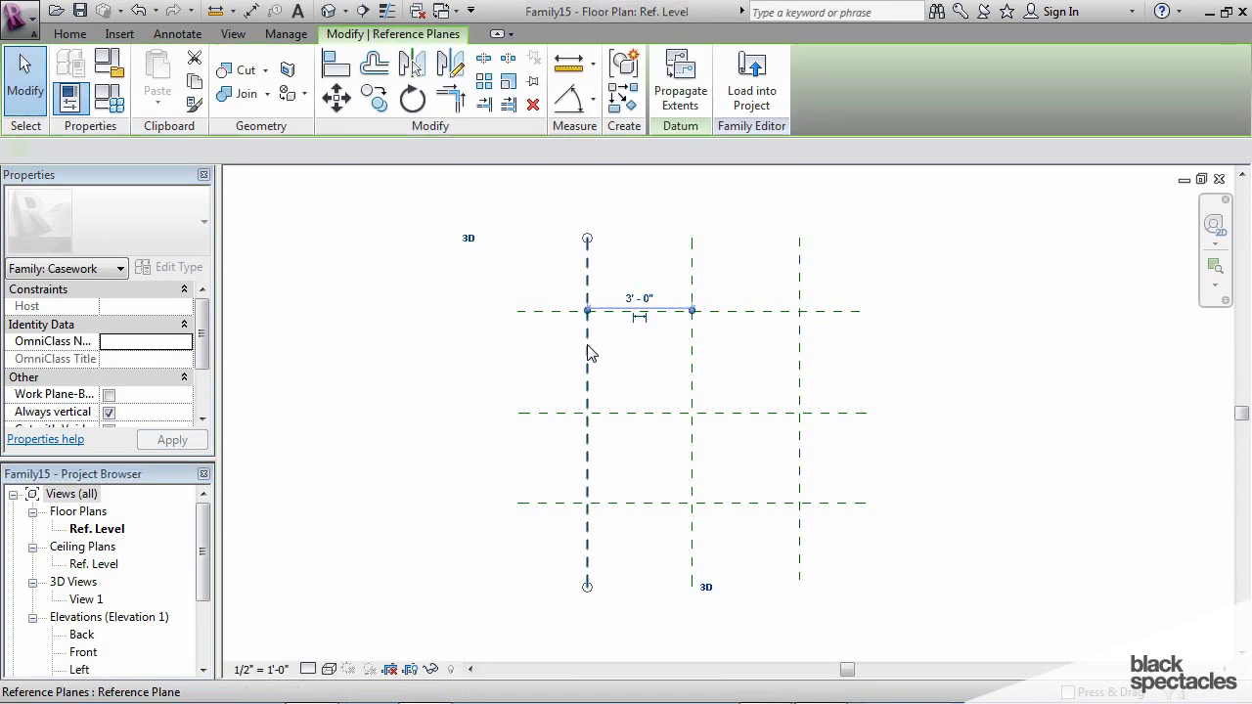
click(133, 342)
text(Left)
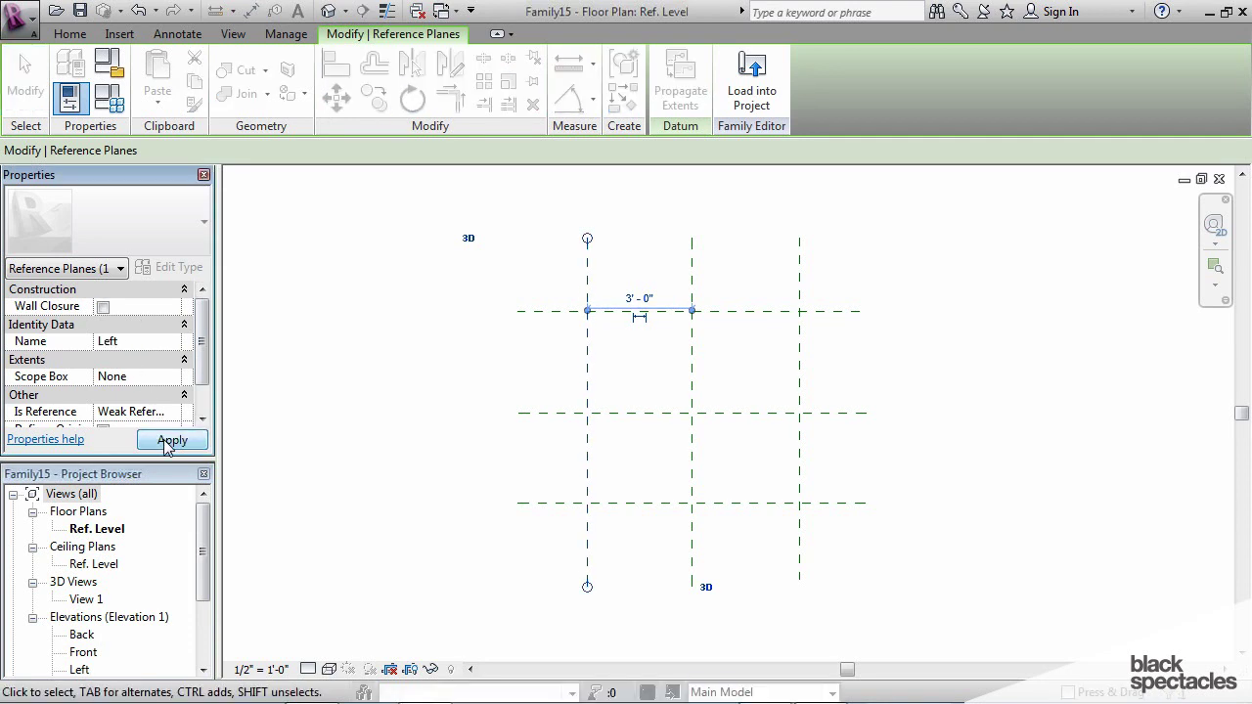
click(163, 439)
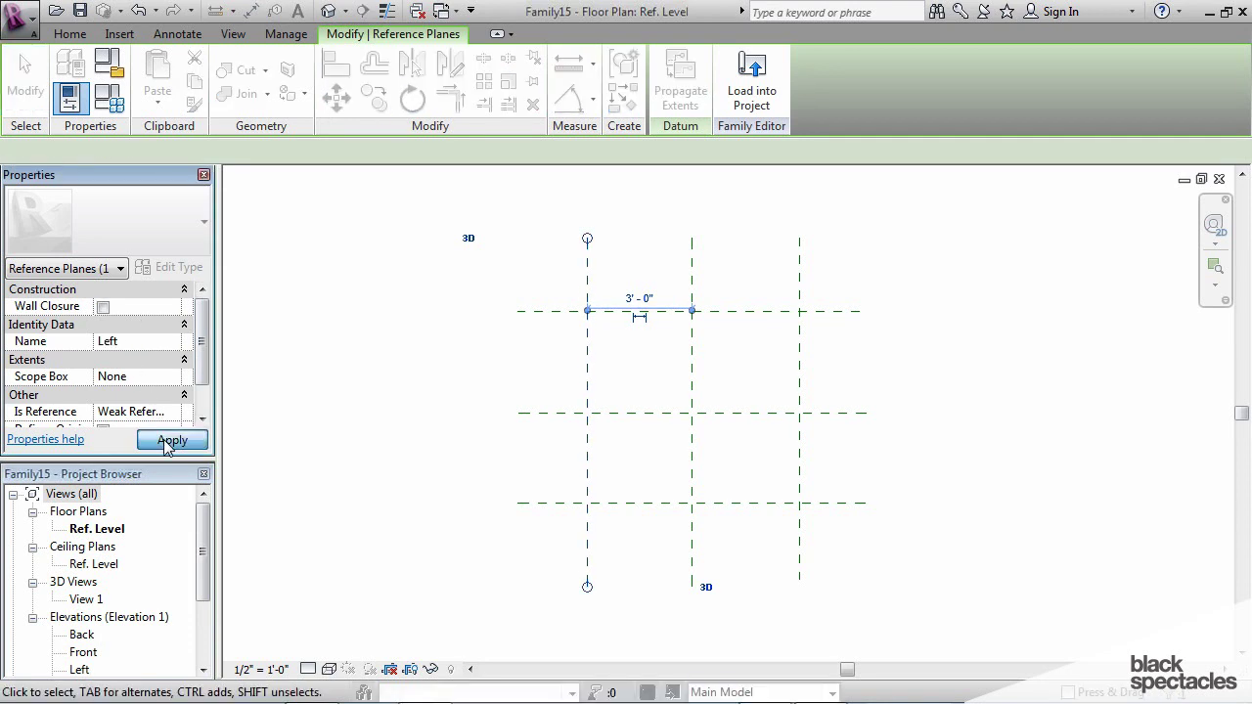
click(393, 446)
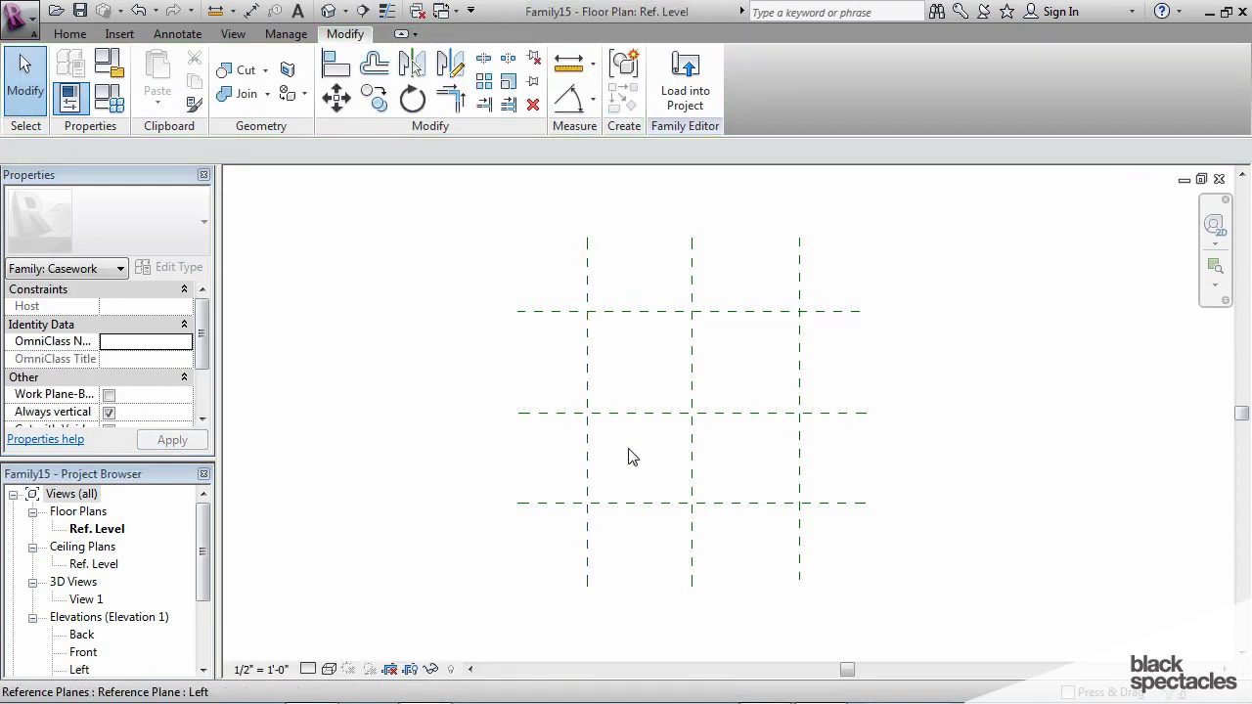
middle_drag(919, 466, 901, 472)
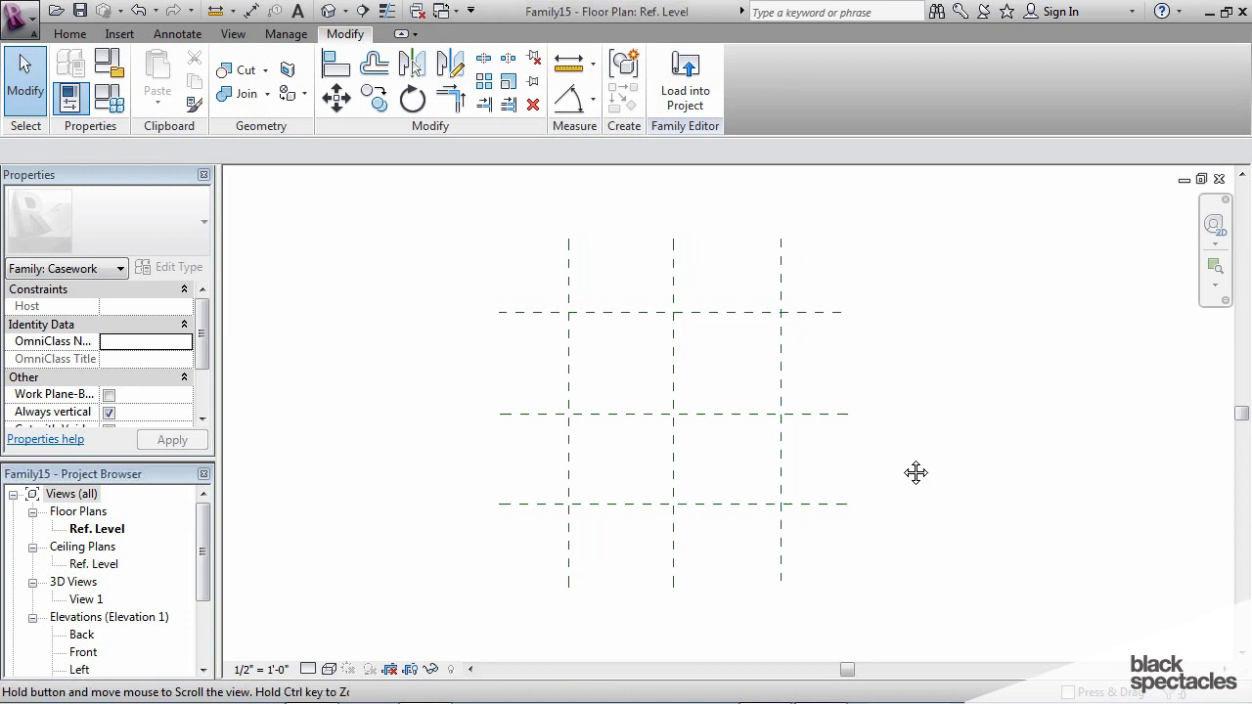
click(783, 467)
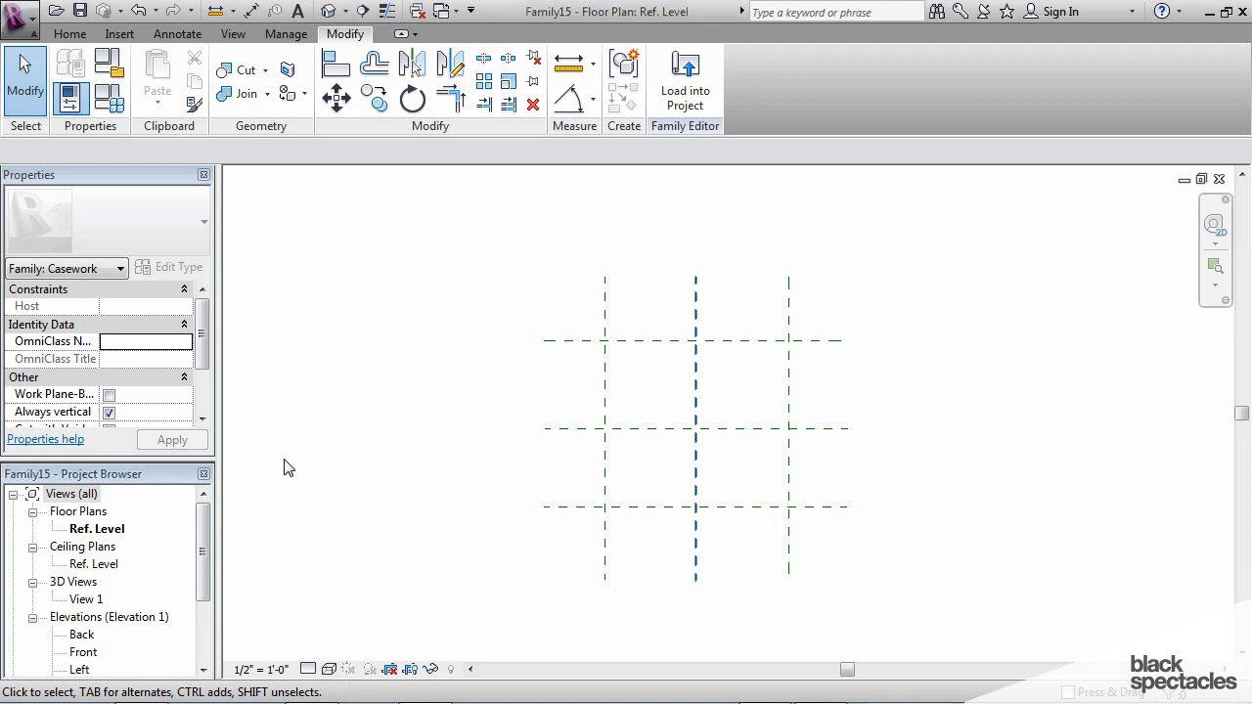
click(74, 35)
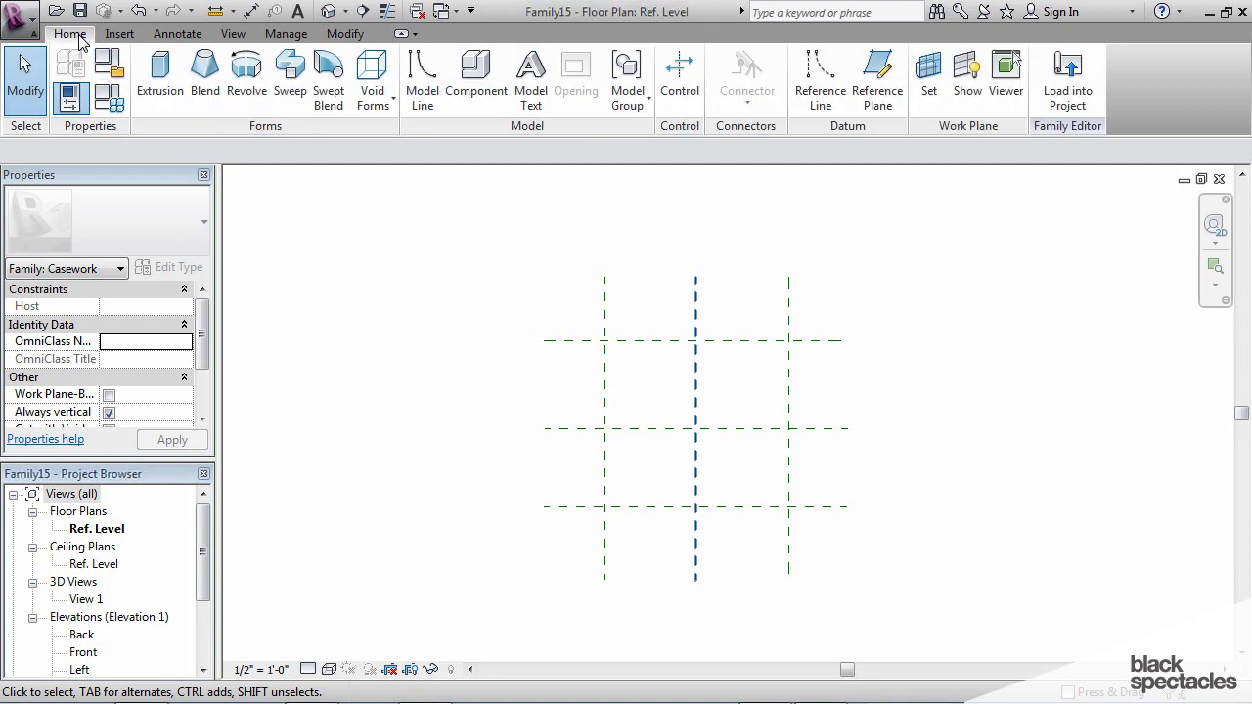
Step: Draw two horizontal reference planes just inside the Front and Back planes
click(877, 83)
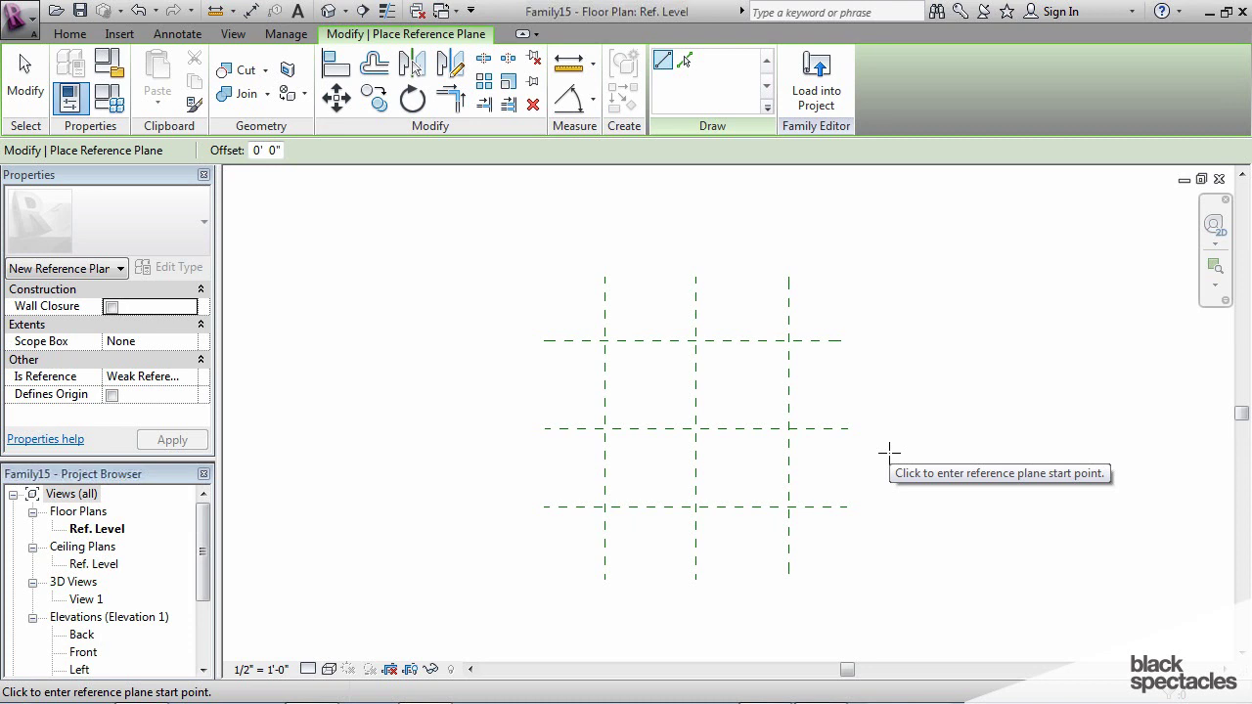
click(546, 489)
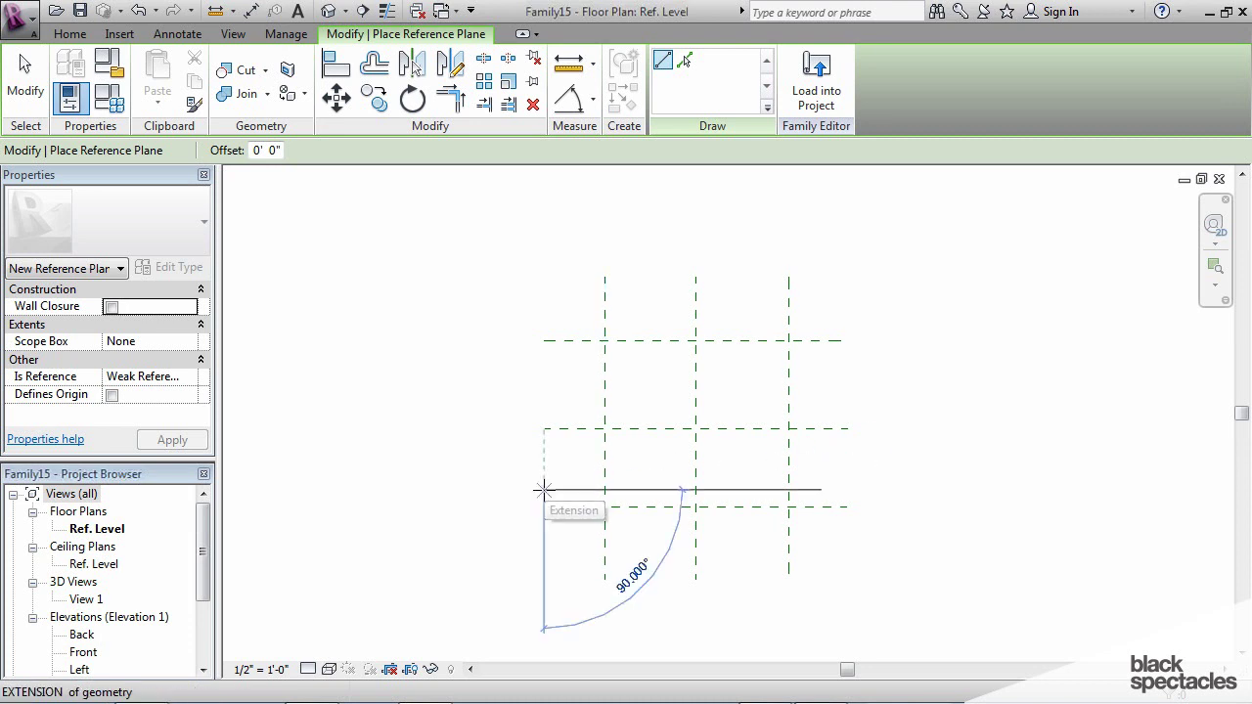
click(846, 489)
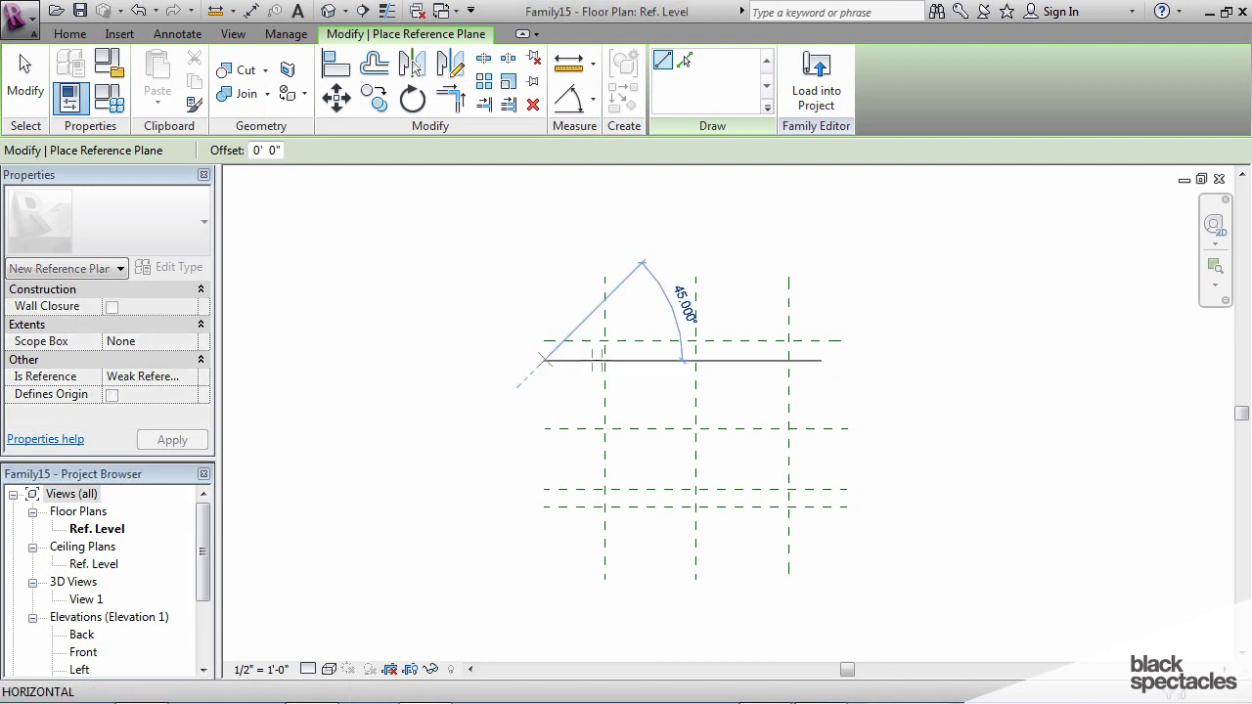
click(841, 360)
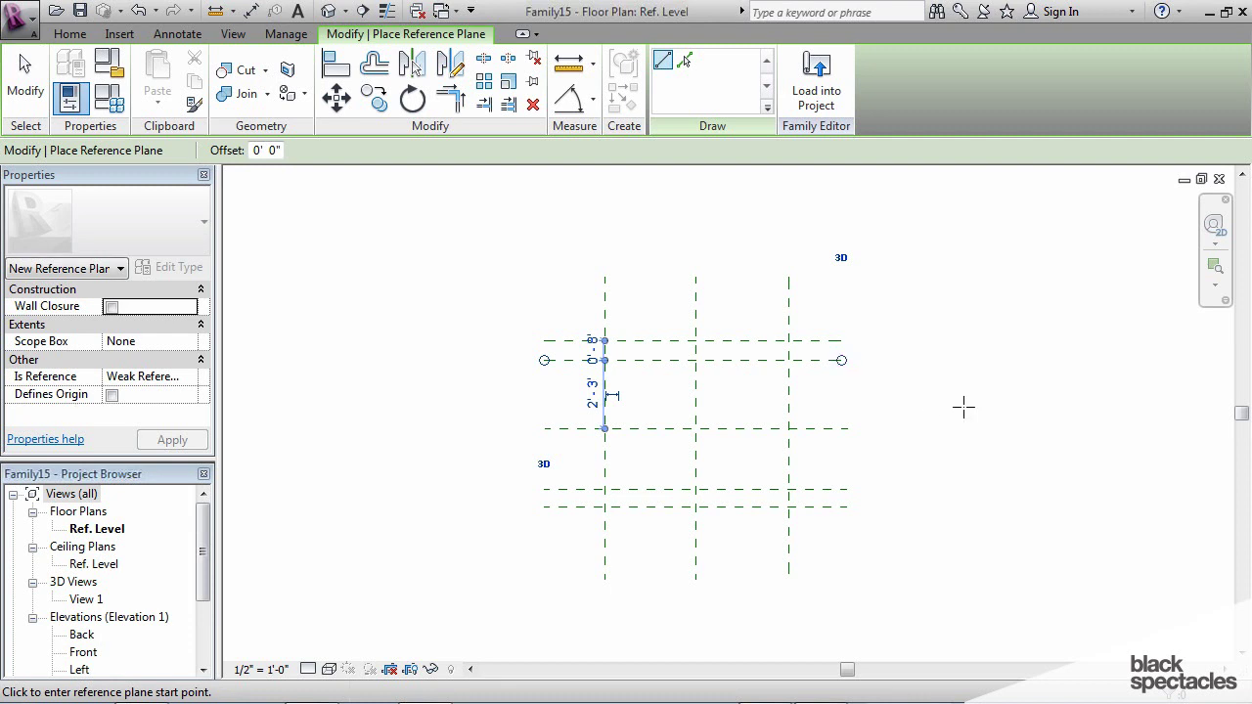
key(Escape)
key(Escape)
middle_drag(936, 458, 914, 441)
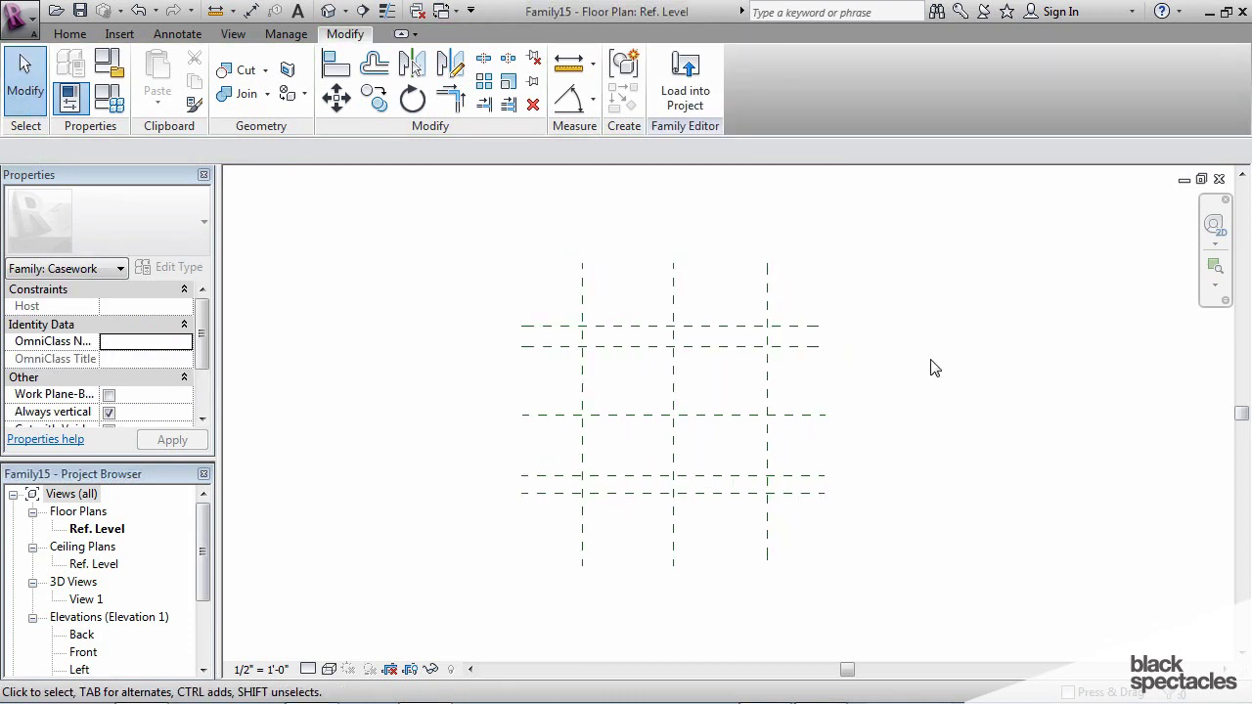
middle_drag(934, 372, 912, 388)
Step: Open the Front elevation from the Project Browser's Elevations list and centre the planes
drag(205, 514, 302, 539)
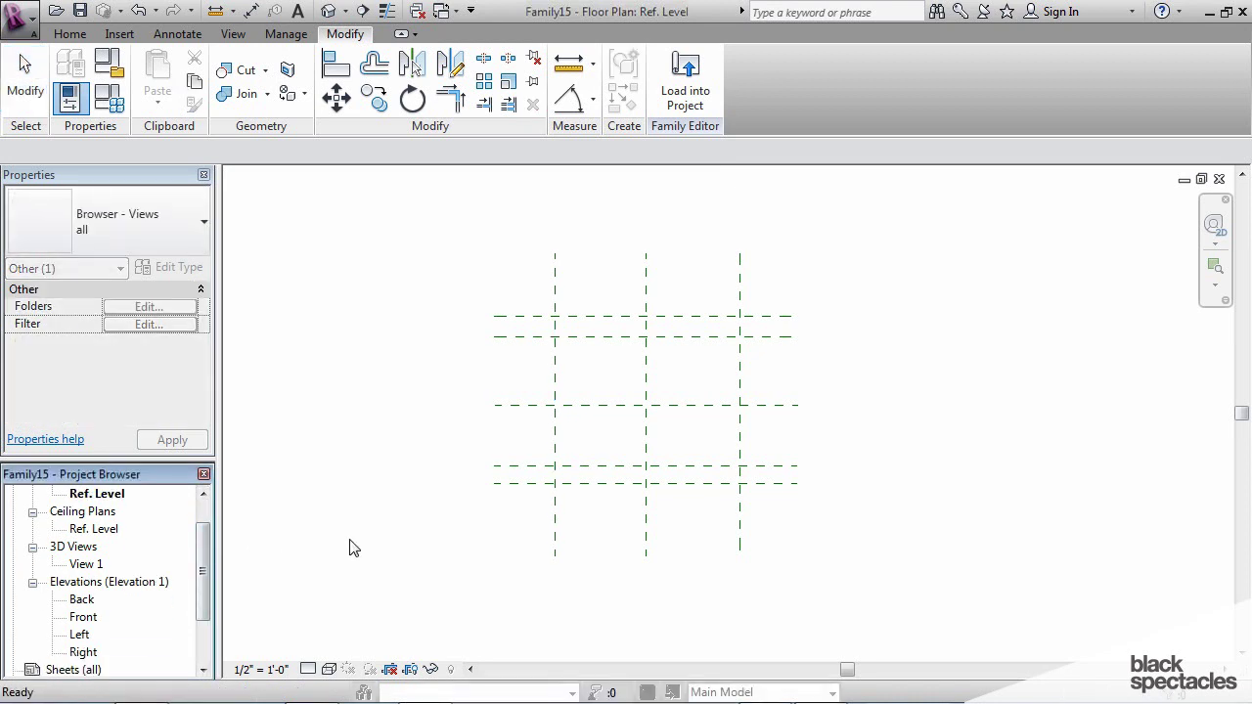
drag(208, 536, 207, 559)
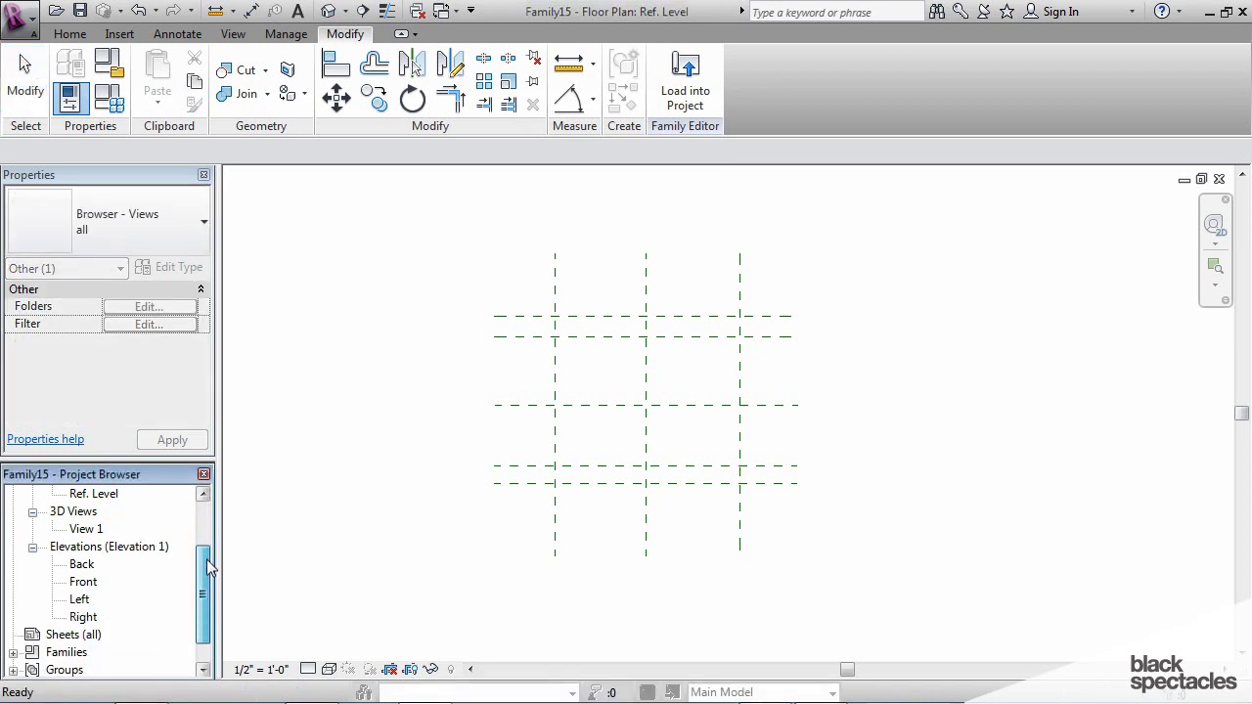
double_click(92, 581)
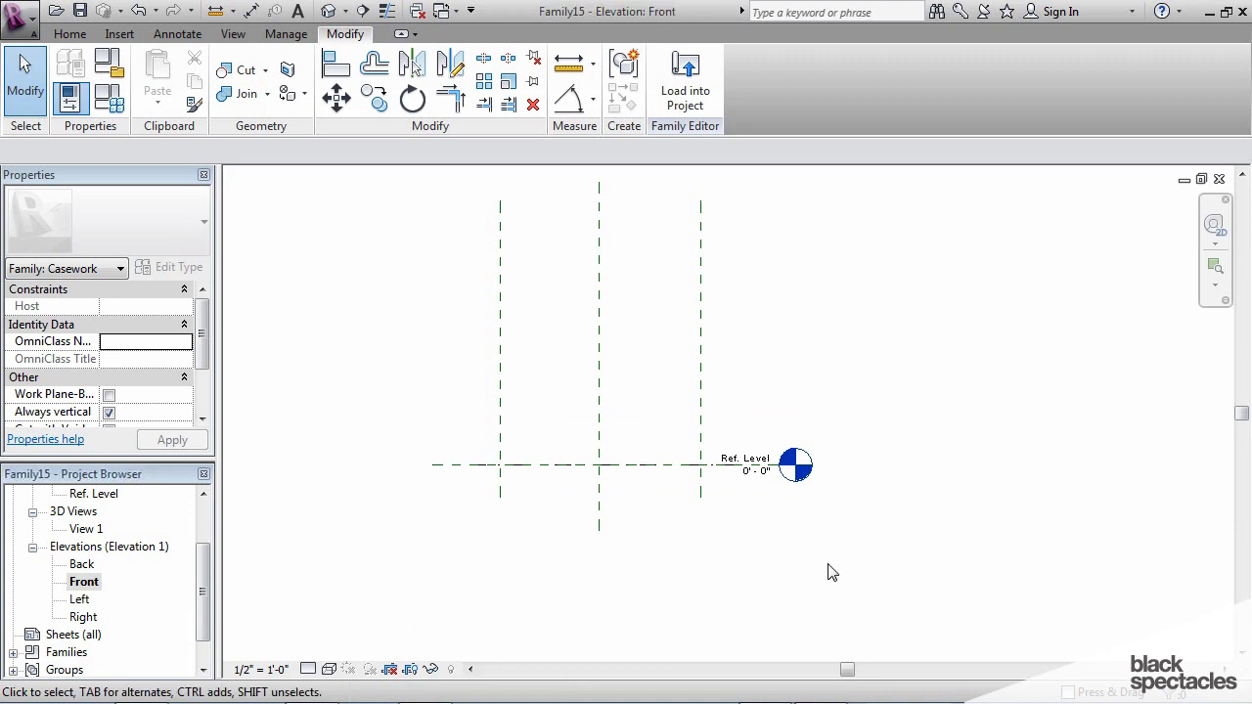
middle_drag(879, 536, 921, 600)
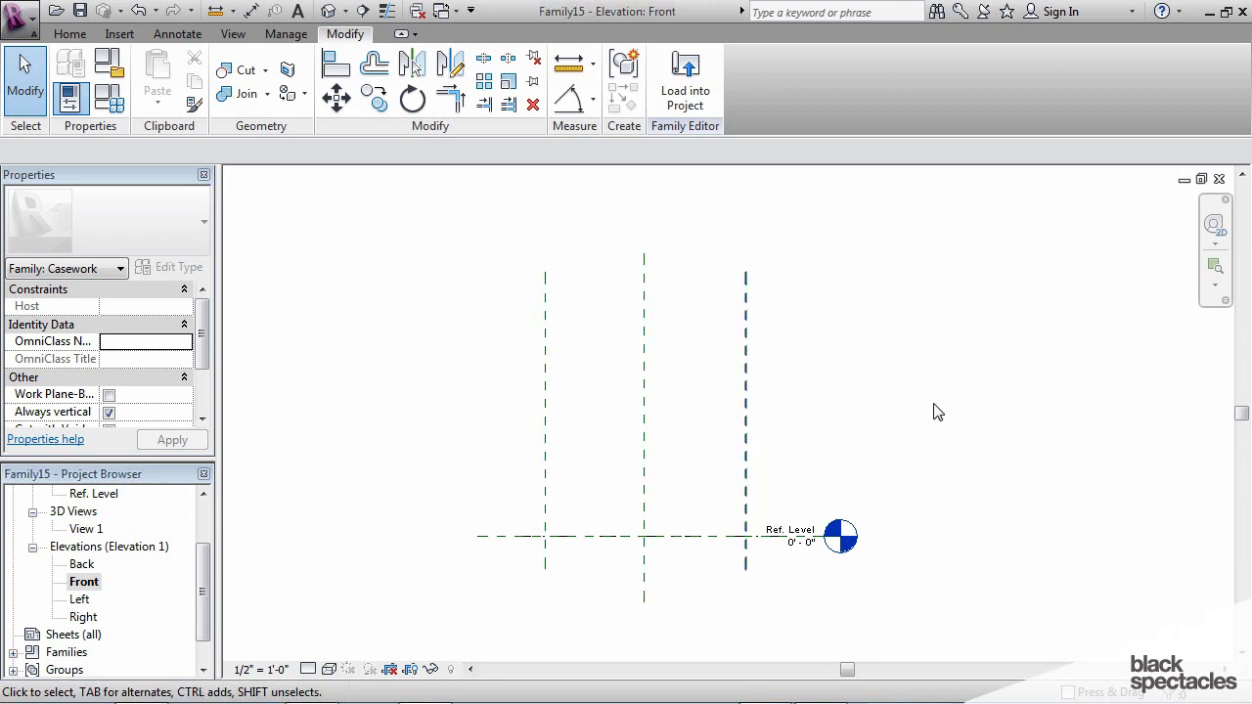
Step: Move the Ref. Level head right, make its extent 2D, and shorten its left end
click(800, 543)
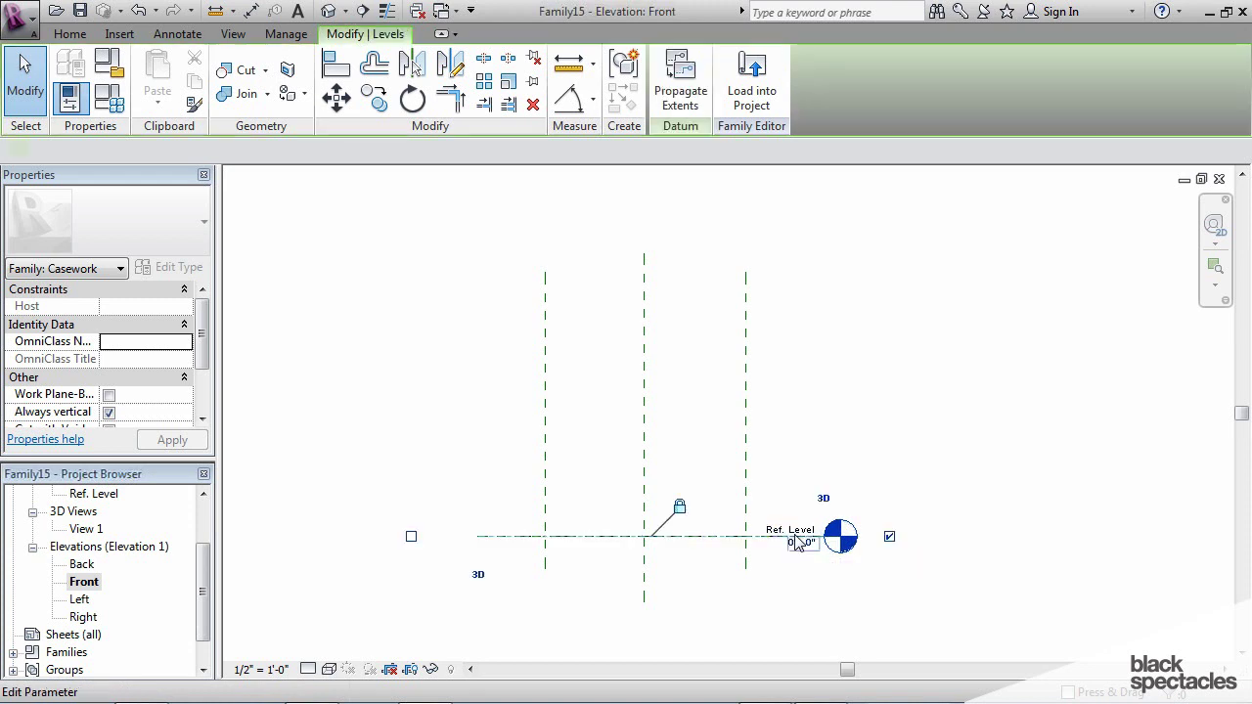
drag(827, 538, 1109, 536)
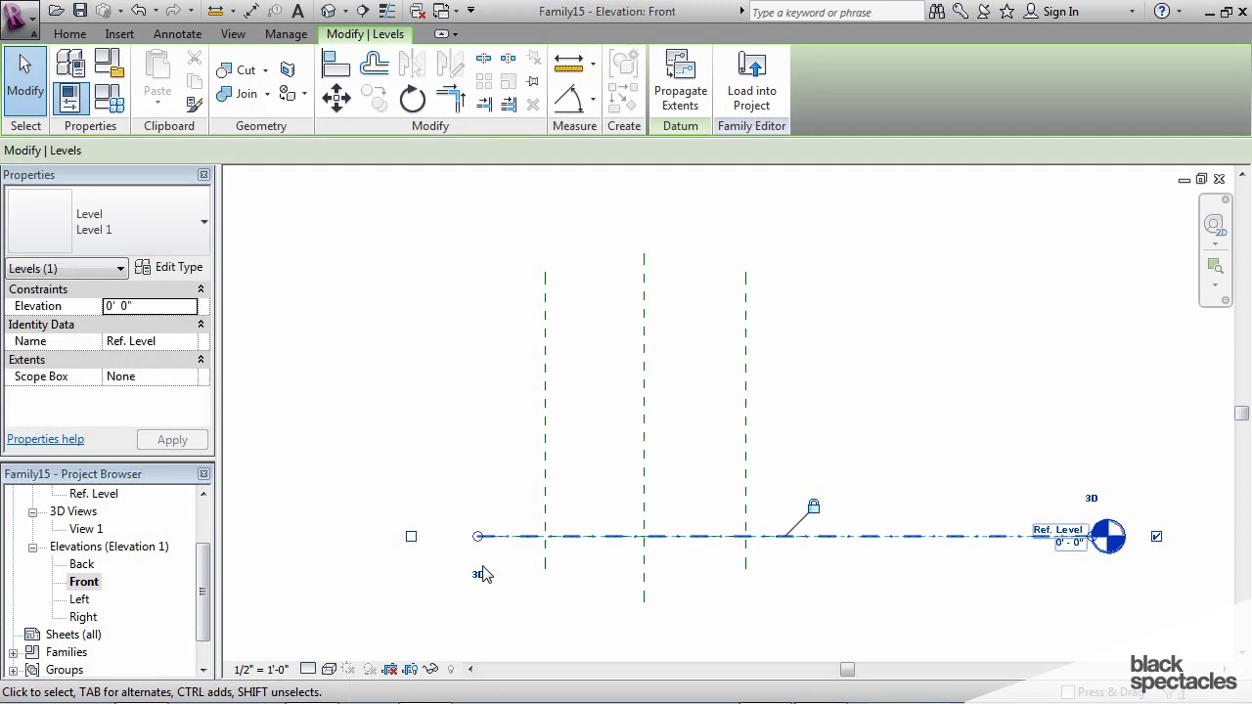
click(479, 574)
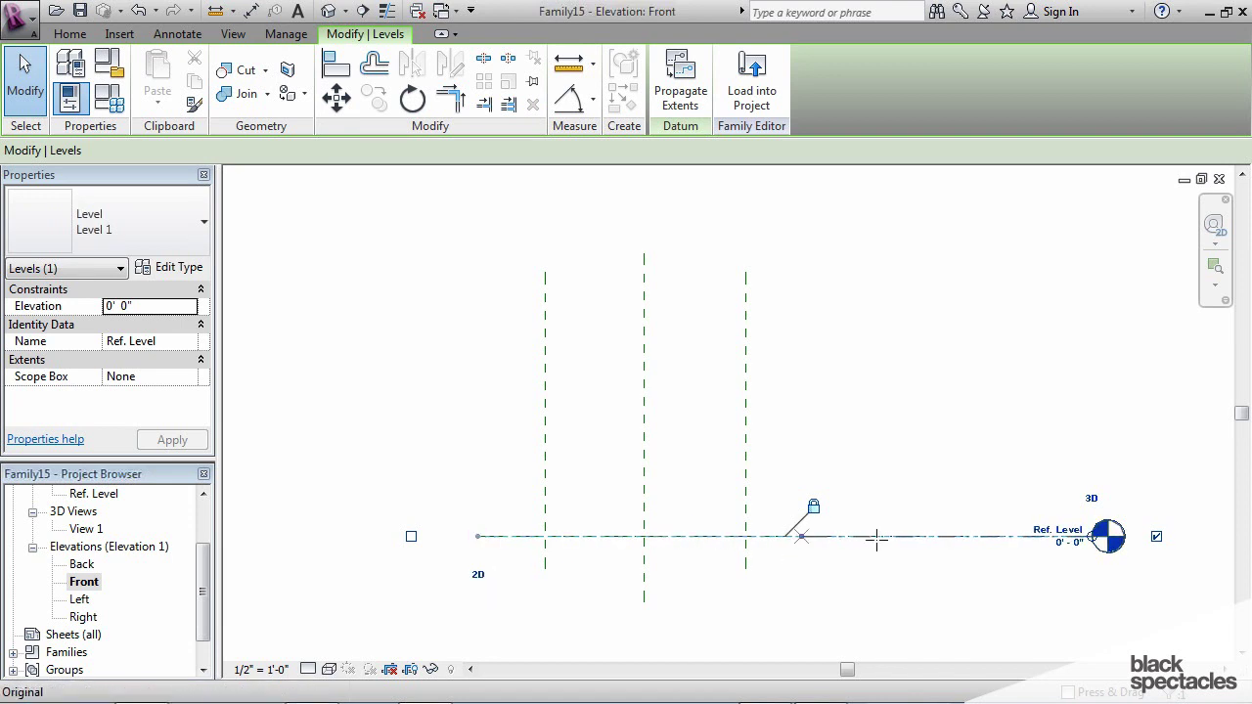
drag(878, 539, 951, 538)
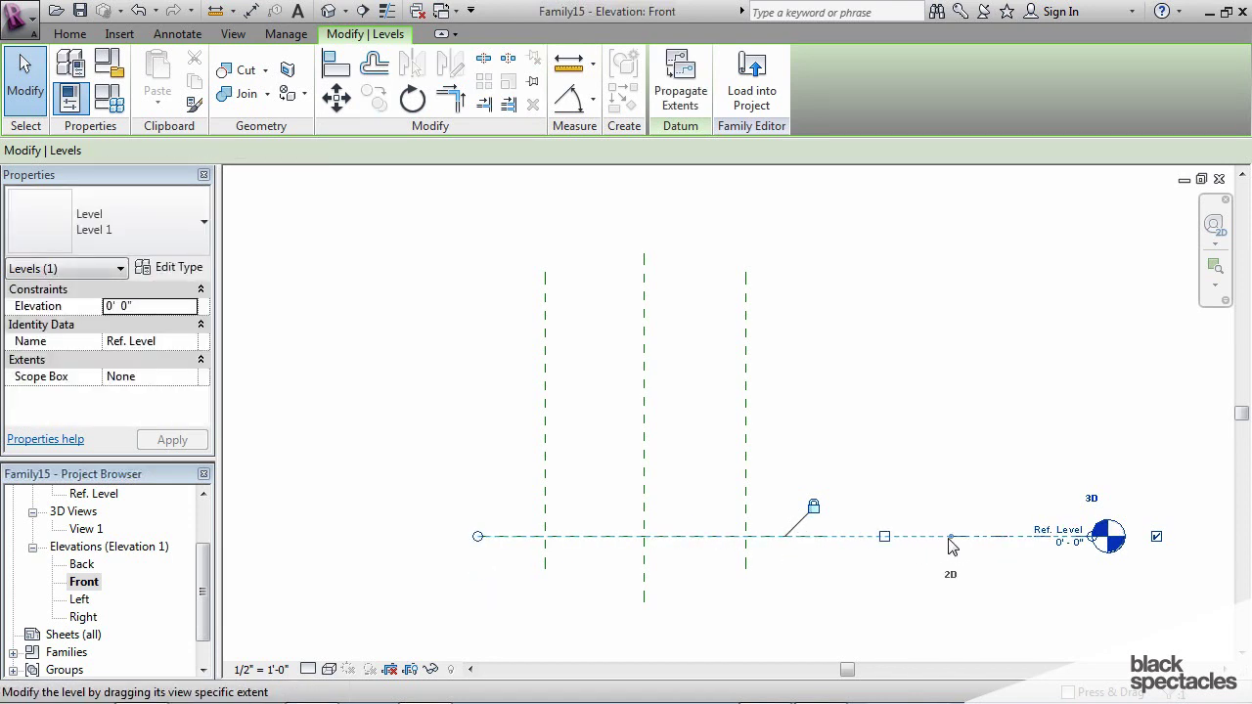
click(894, 587)
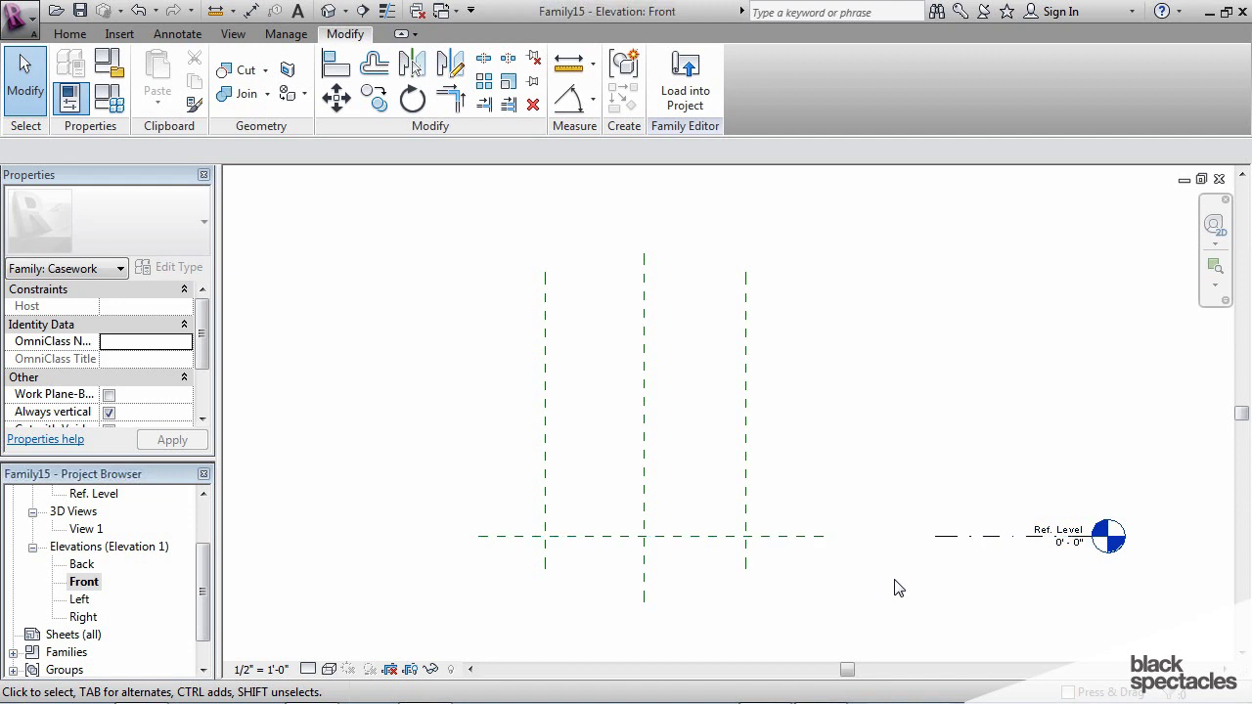
scroll(894, 587, down, 1)
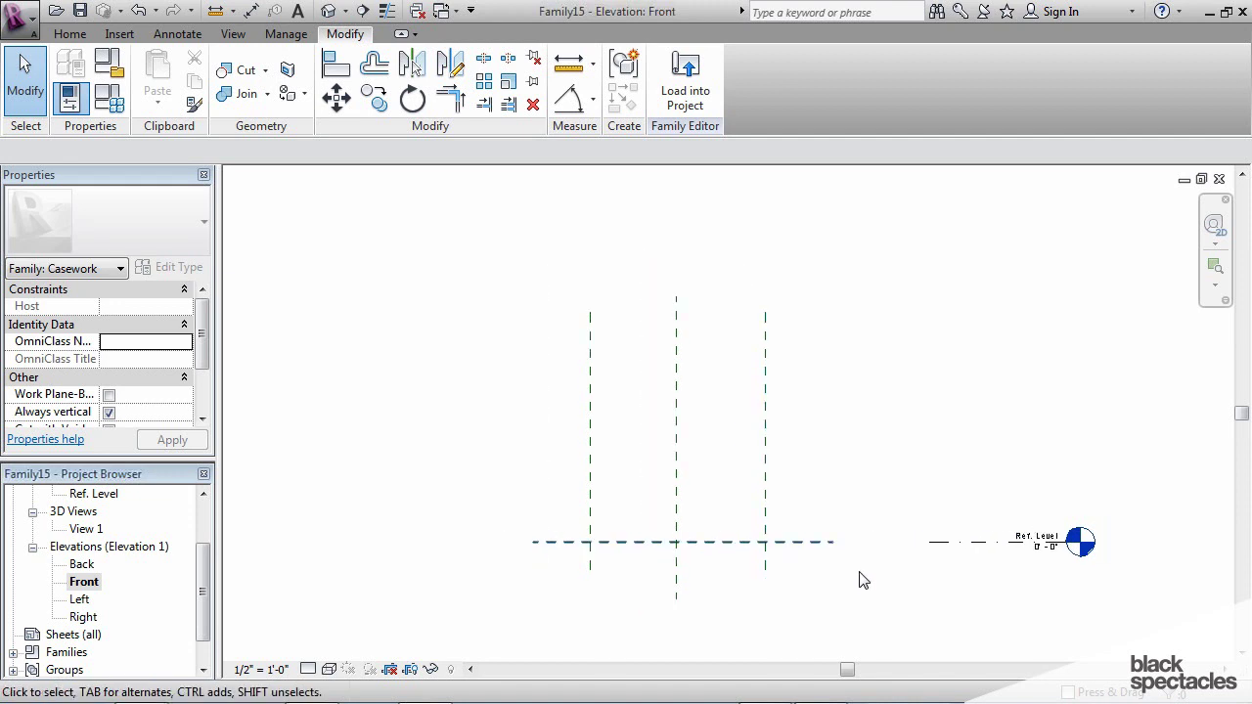
middle_drag(874, 587, 882, 596)
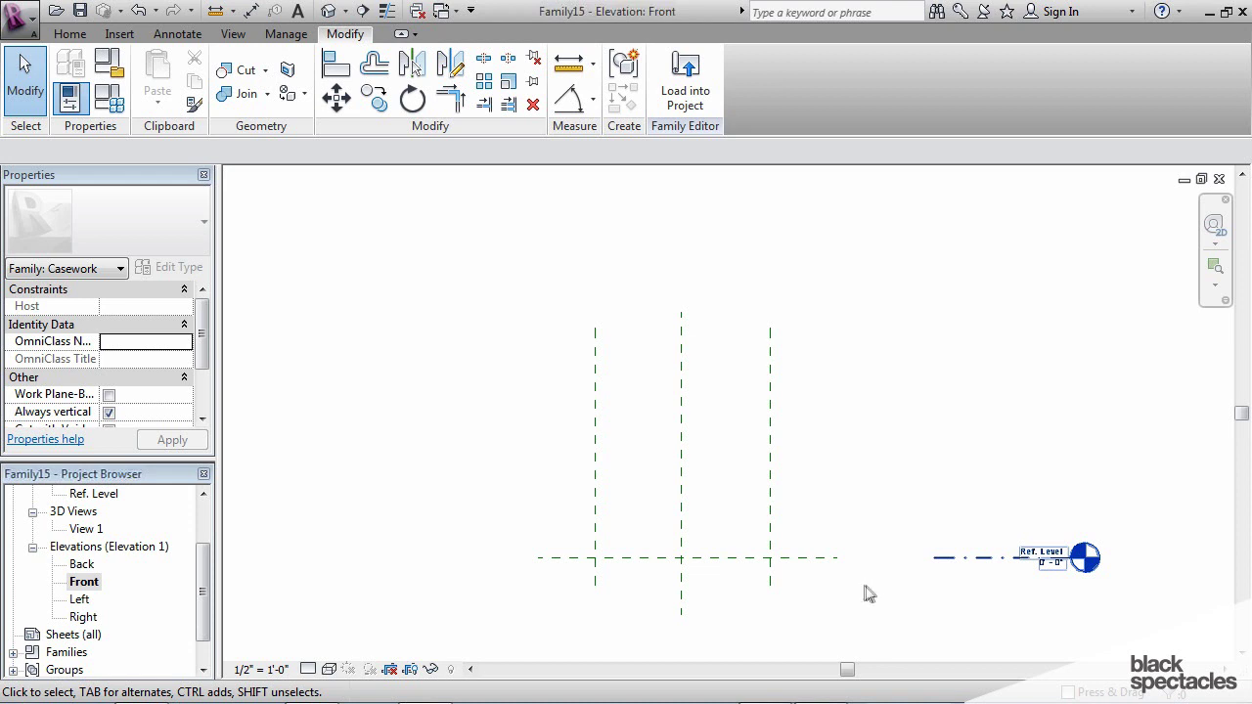
click(69, 34)
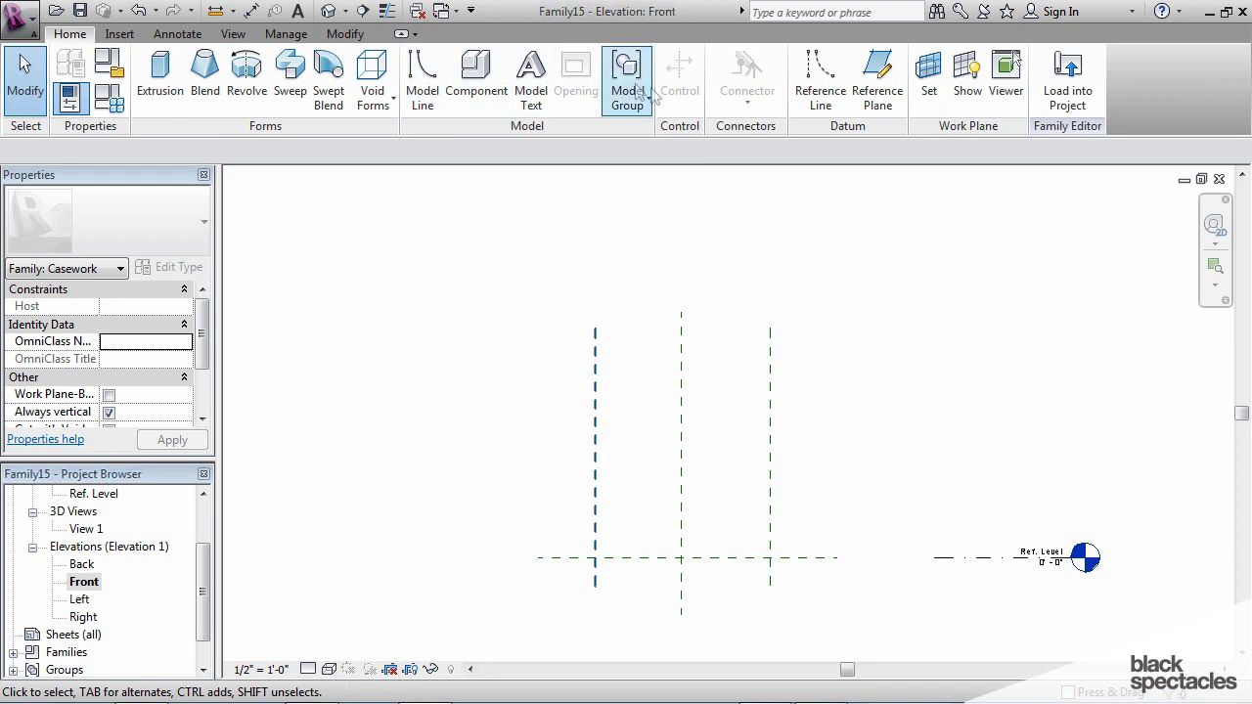
Step: Draw four horizontal reference planes across the verticals: three near the top, one near the bottom
click(879, 78)
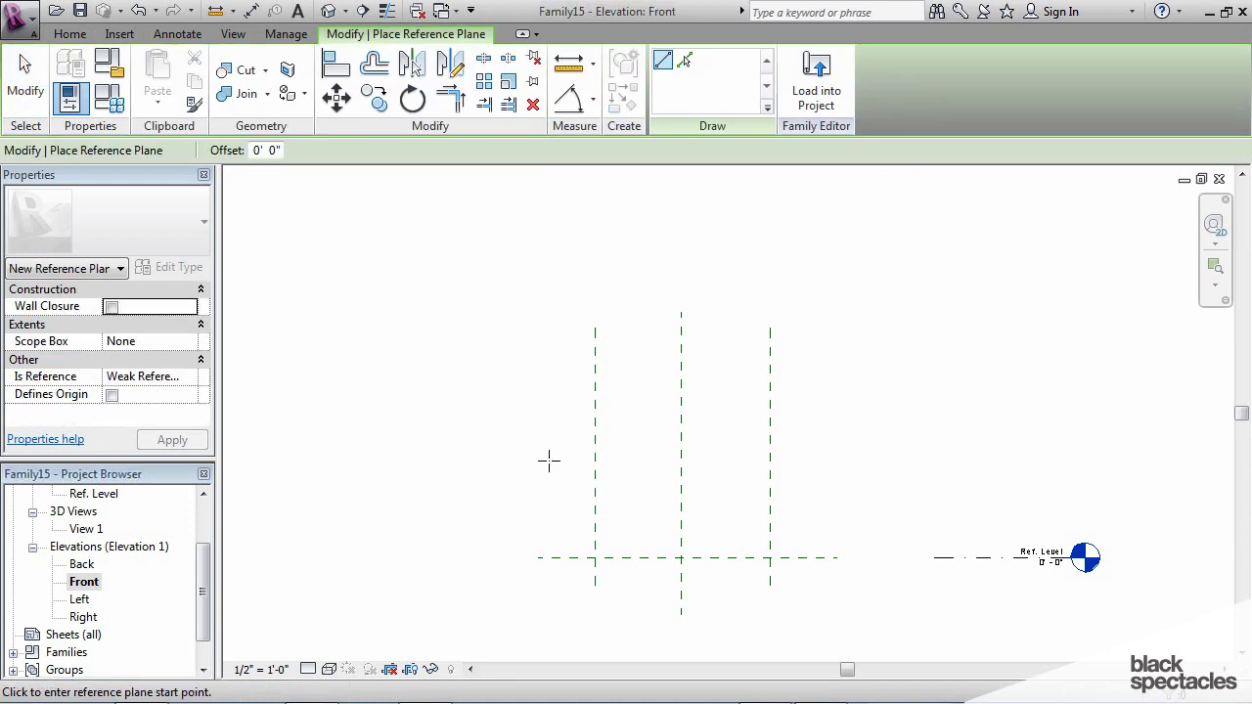
click(501, 447)
click(837, 447)
click(536, 421)
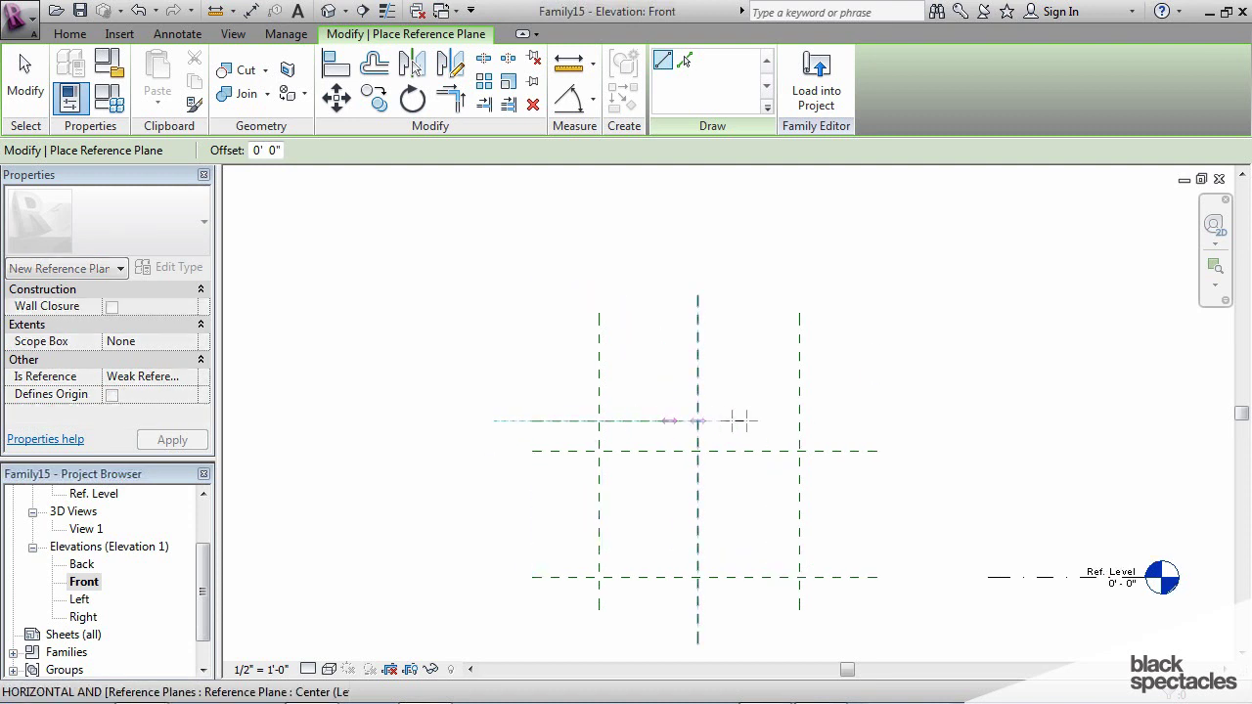
click(878, 421)
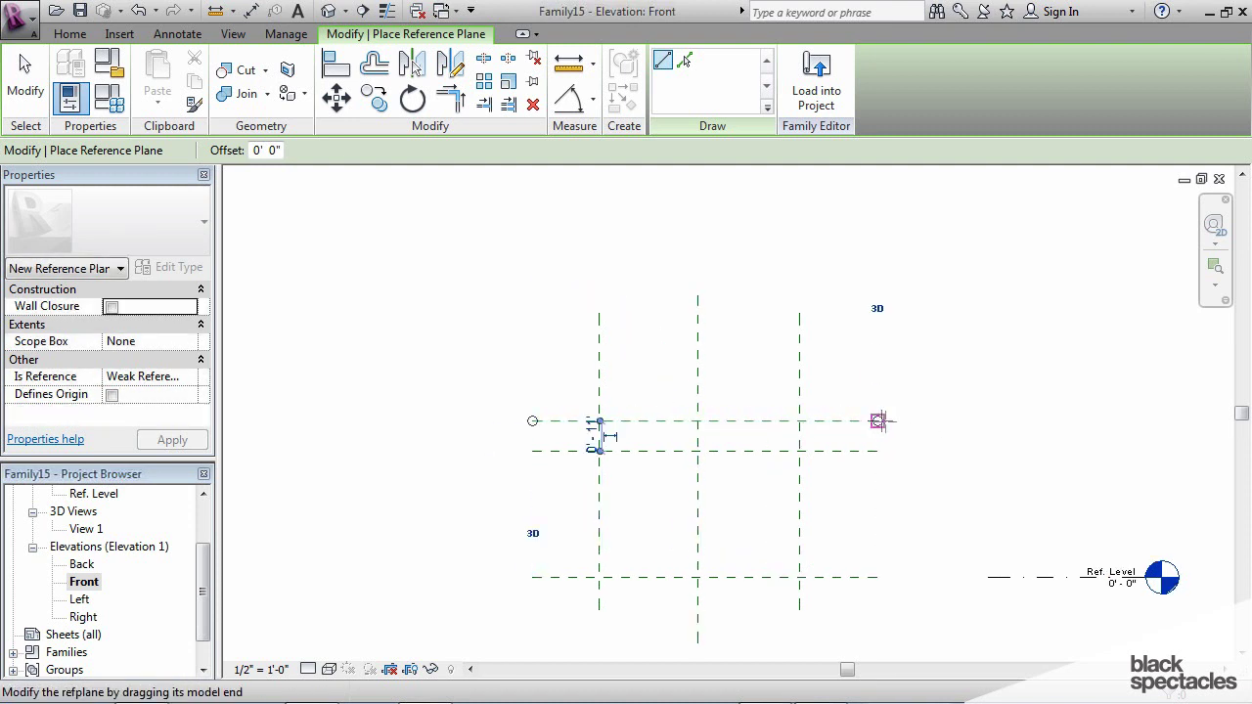
click(531, 462)
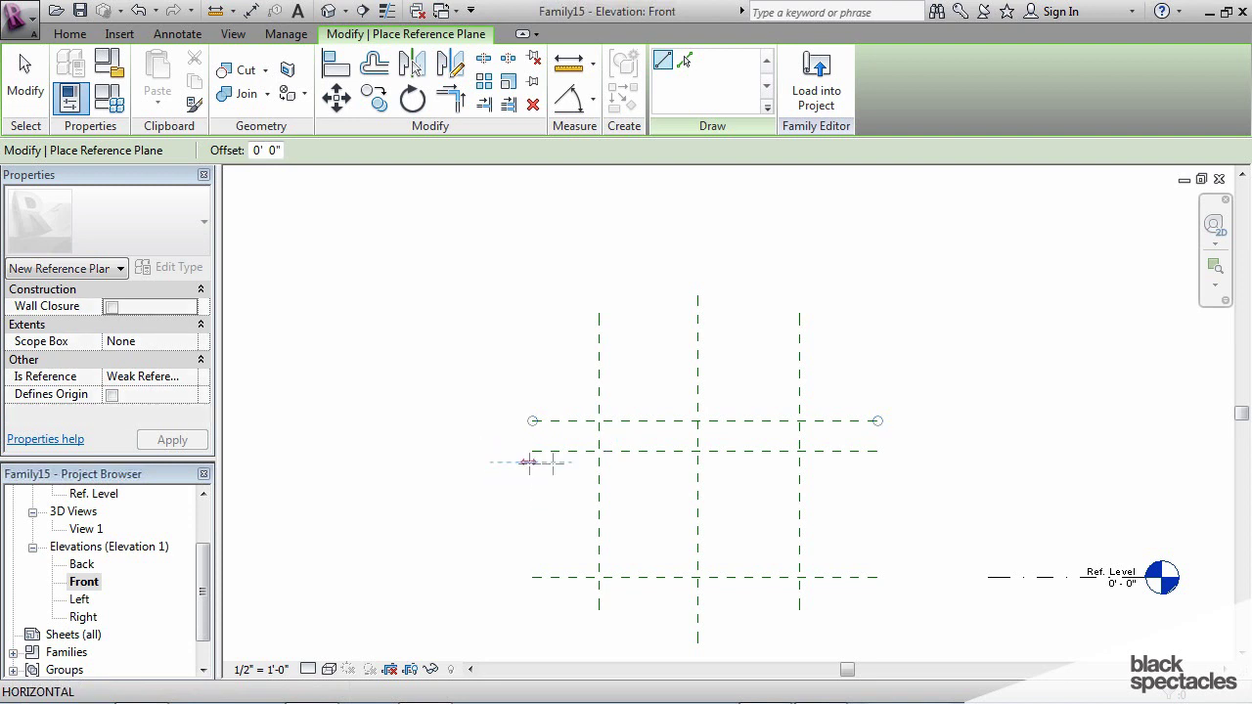
click(877, 462)
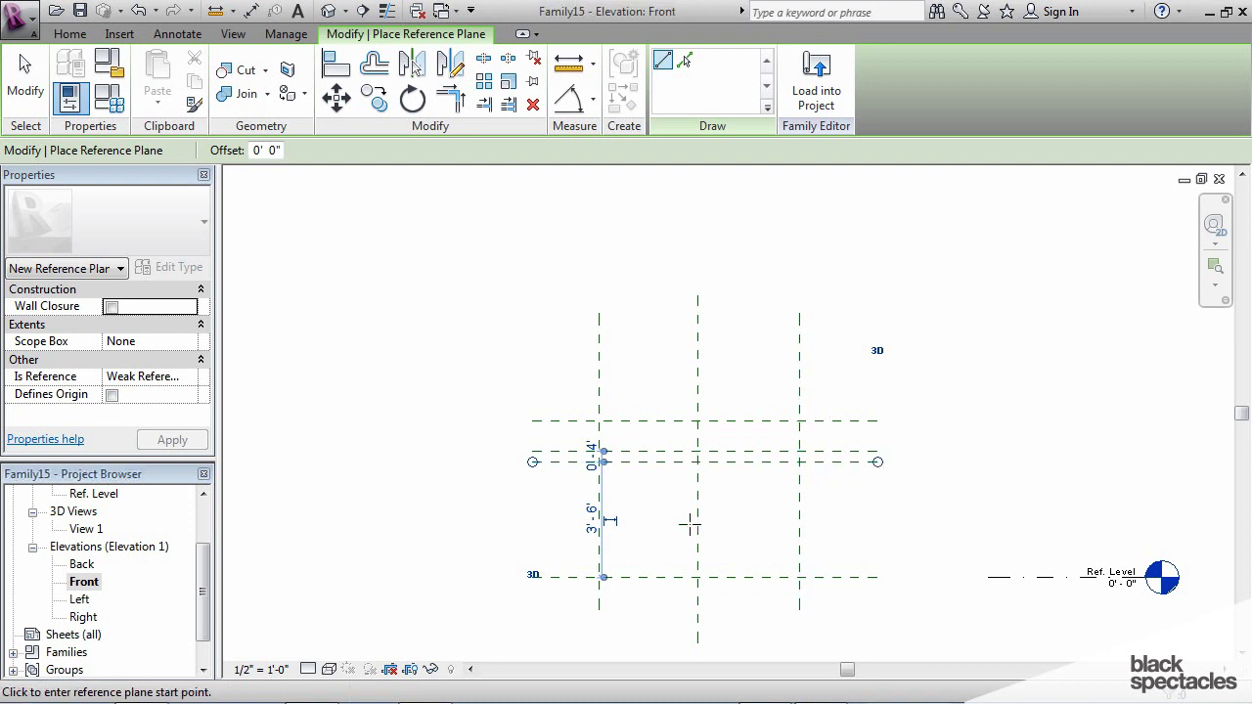
click(495, 564)
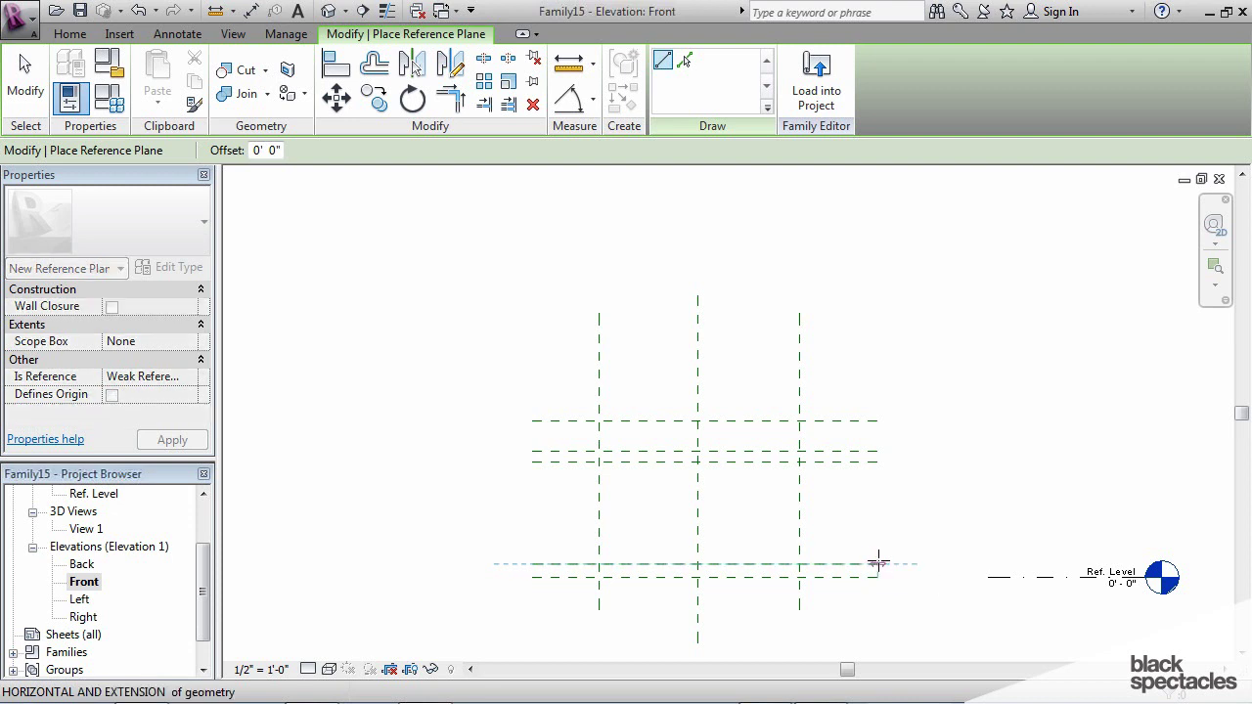
click(874, 559)
middle_drag(894, 503, 880, 478)
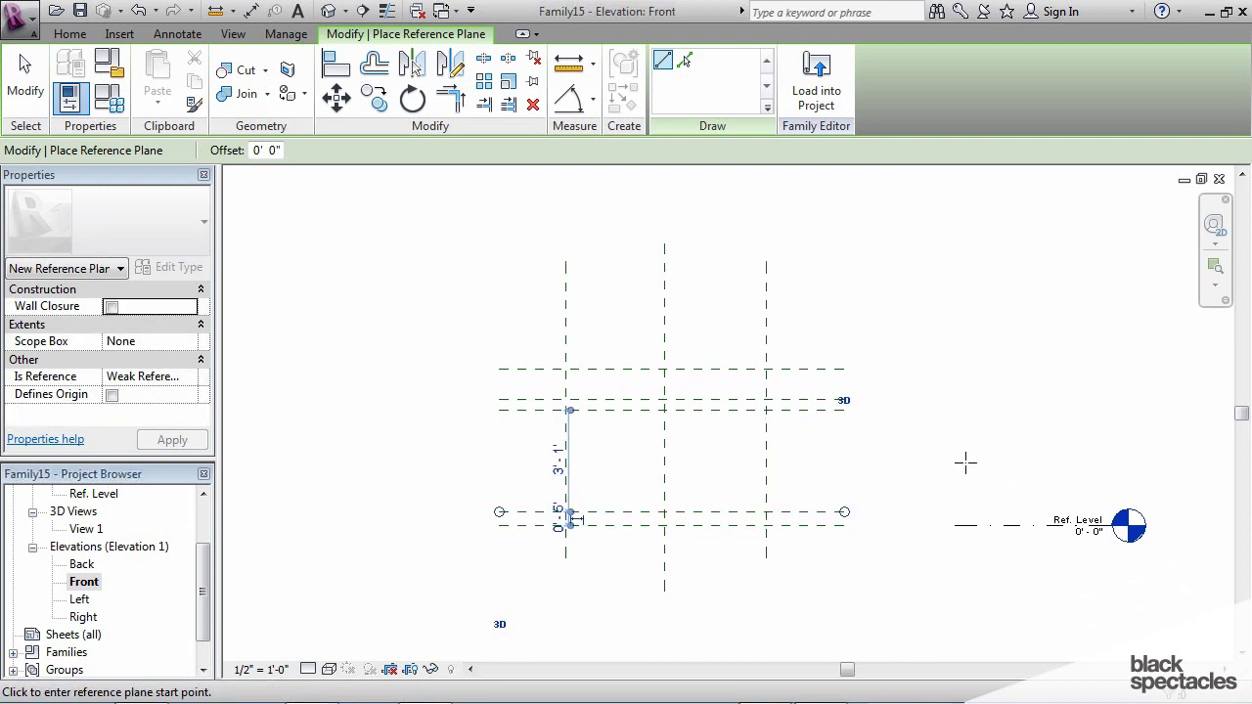
key(Escape)
key(Escape)
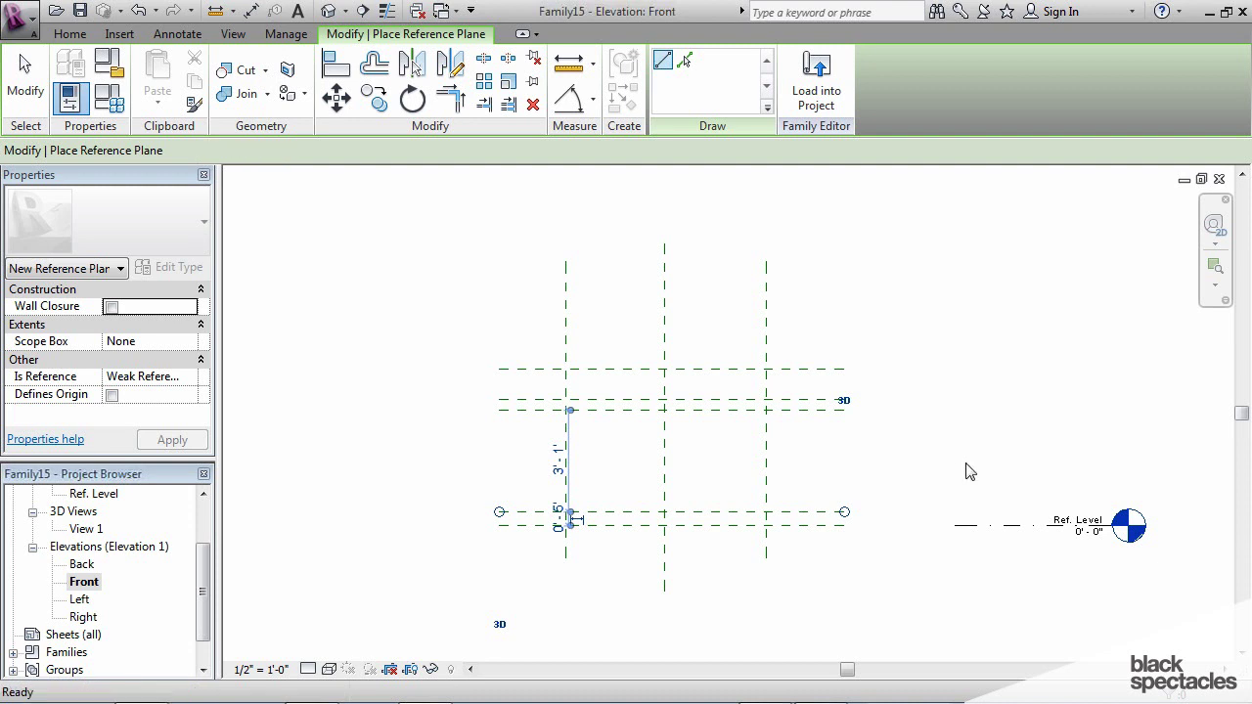
middle_drag(917, 576, 898, 590)
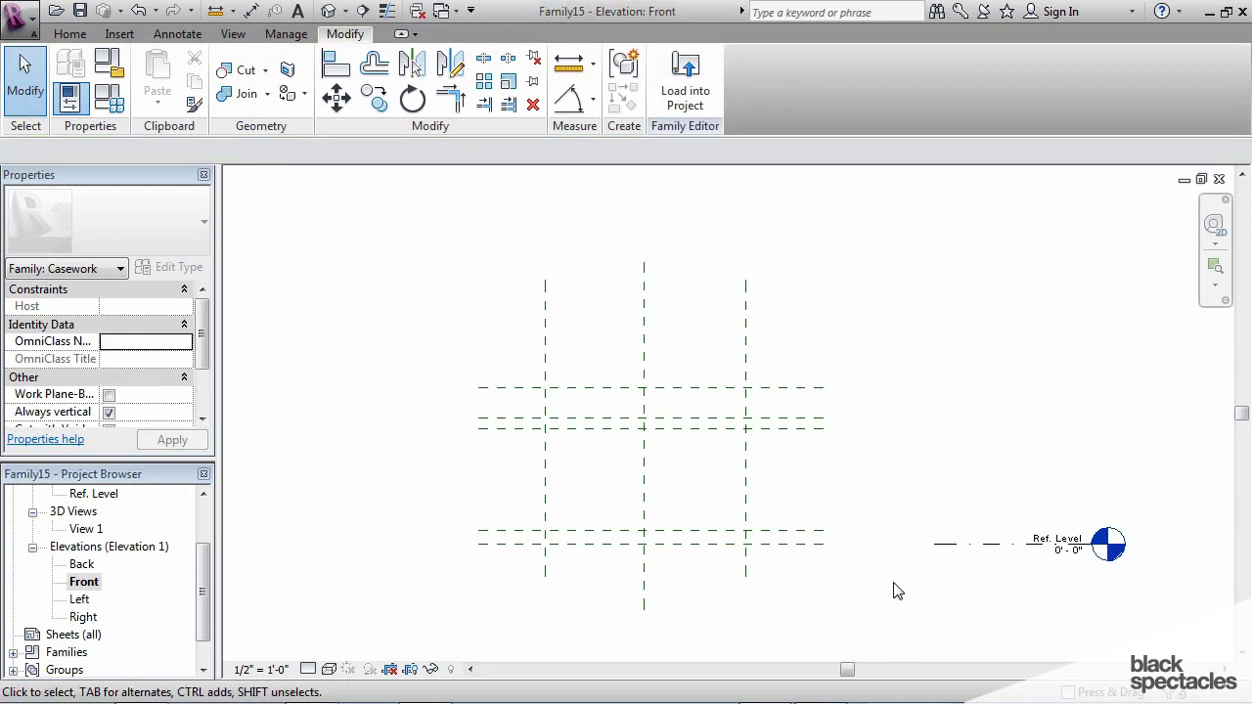